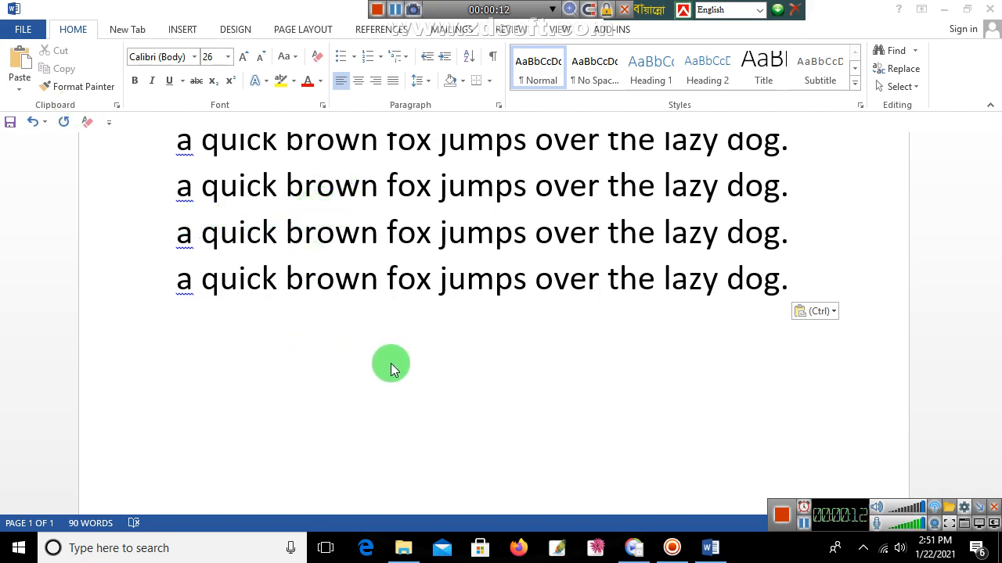
# Paste several more copies of the sentence "a quick brown fox jumps over the lazy dog." at the end of the text
pyautogui.hotkey('ctrl', 'v')
pyautogui.hotkey('ctrl', 'v')
pyautogui.hotkey('ctrl', 'v')
pyautogui.hotkey('ctrl', 'v')
pyautogui.hotkey('ctrl', 'v')
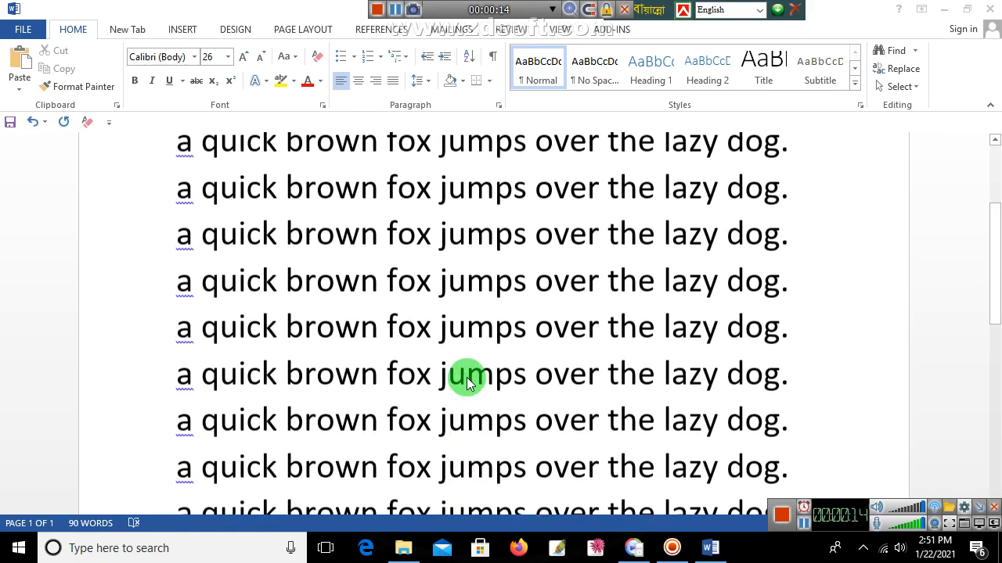
# Delete the surplus copies, including the leftover "r the lazy dog.", leaving only the first three sentences
pyautogui.scroll(5, 467, 378)
pyautogui.scroll(-2, 476, 340)
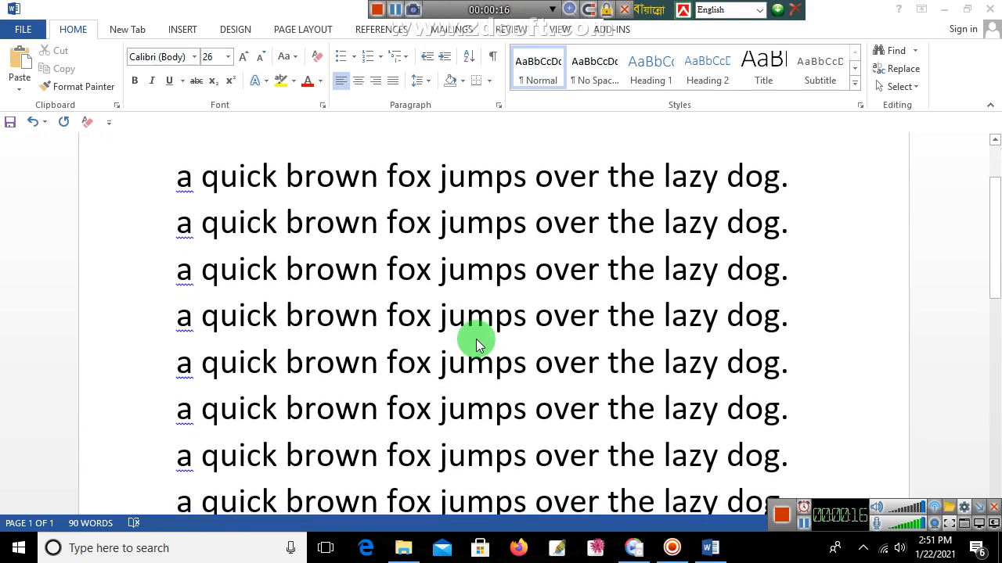
pyautogui.click(179, 317)
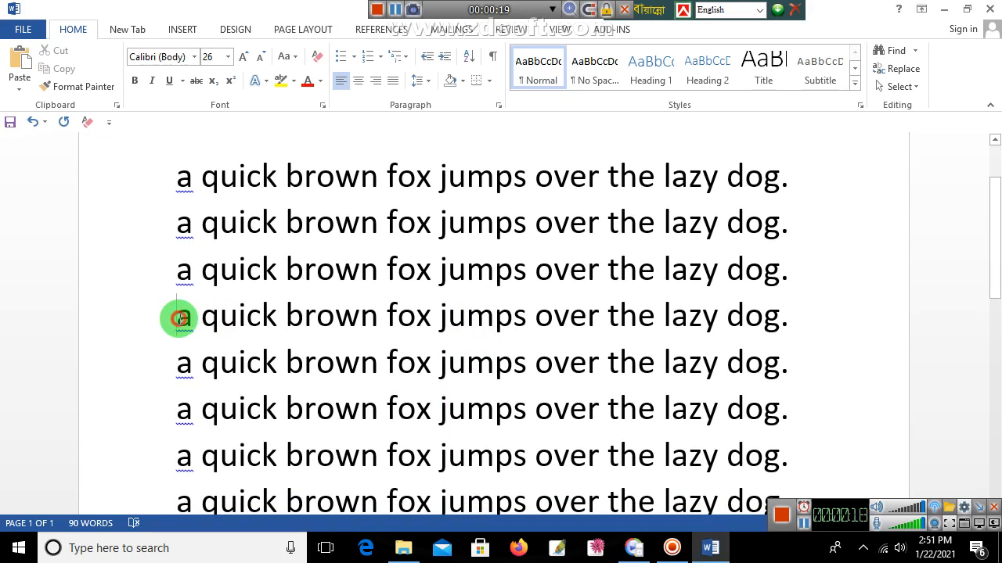
pyautogui.moveTo(179, 317); pyautogui.dragTo(591, 548)
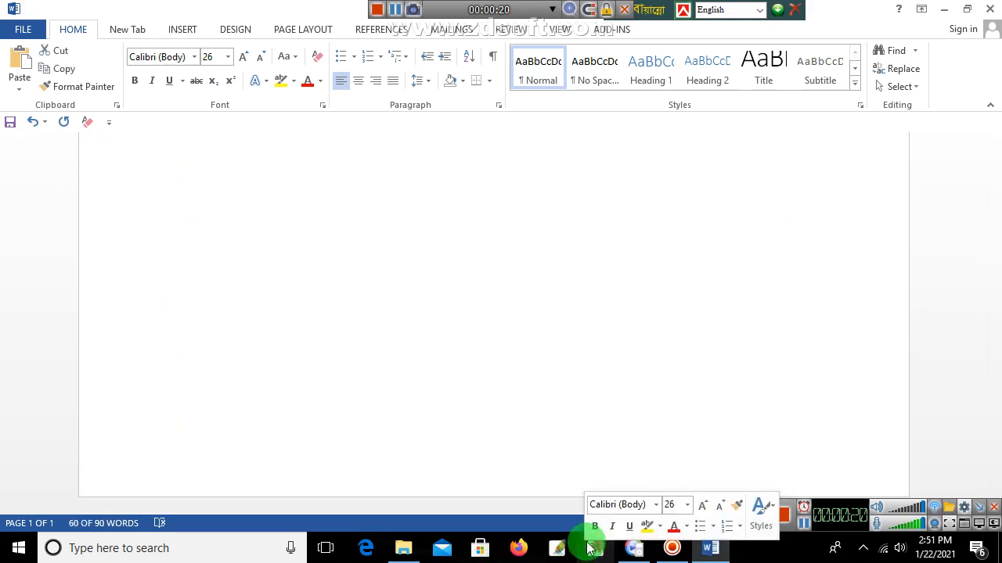
pyautogui.press('Delete')
pyautogui.scroll(3, 539, 463)
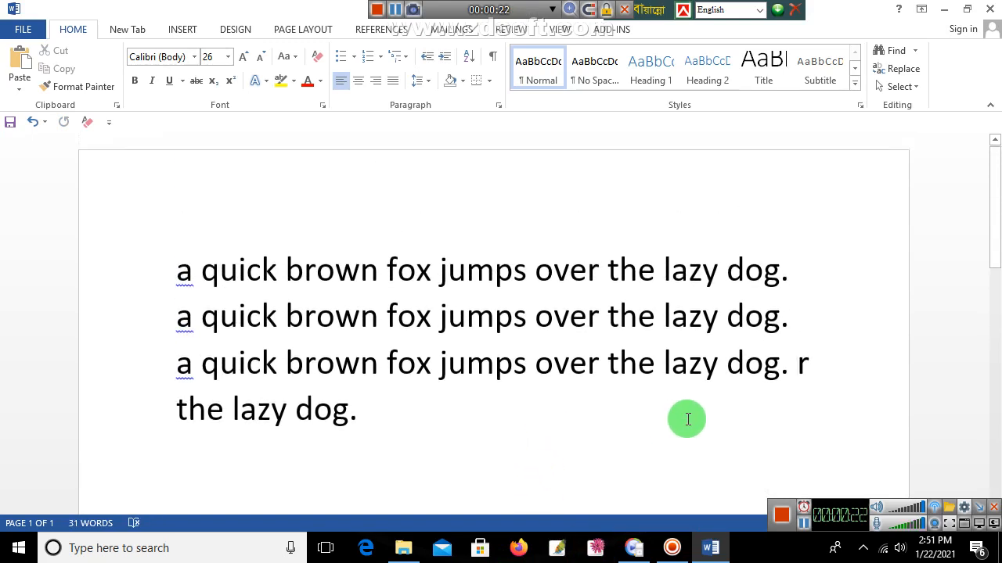
pyautogui.moveTo(793, 365); pyautogui.dragTo(803, 396)
pyautogui.press('Delete')
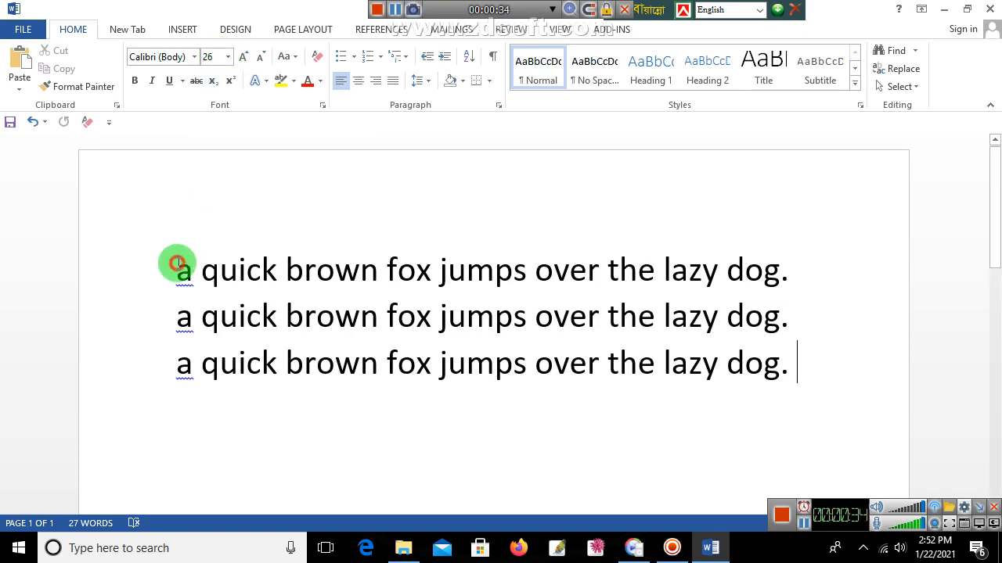
# Set the font size of all three sentences to 11
pyautogui.moveTo(177, 262); pyautogui.dragTo(839, 416)
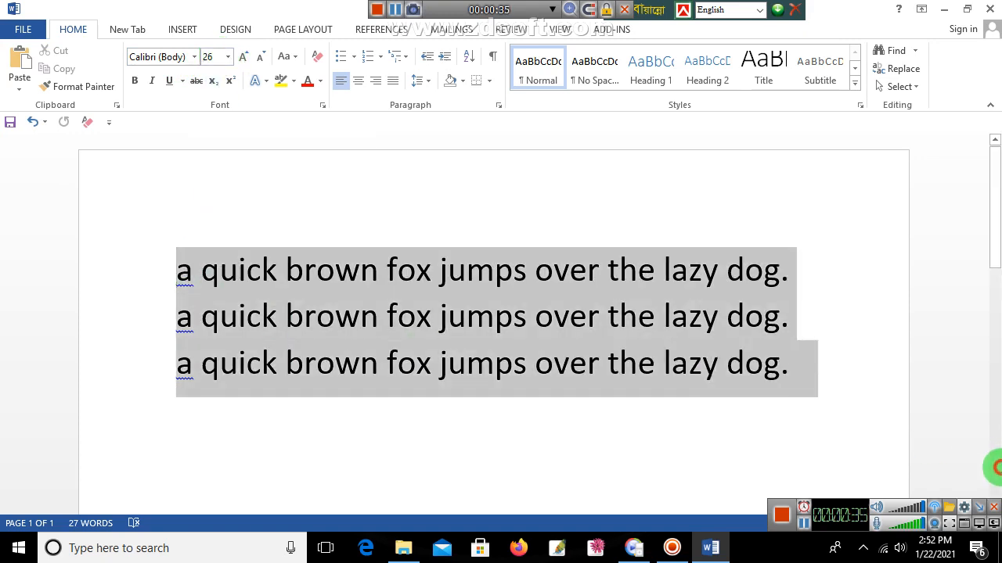
pyautogui.click(203, 61)
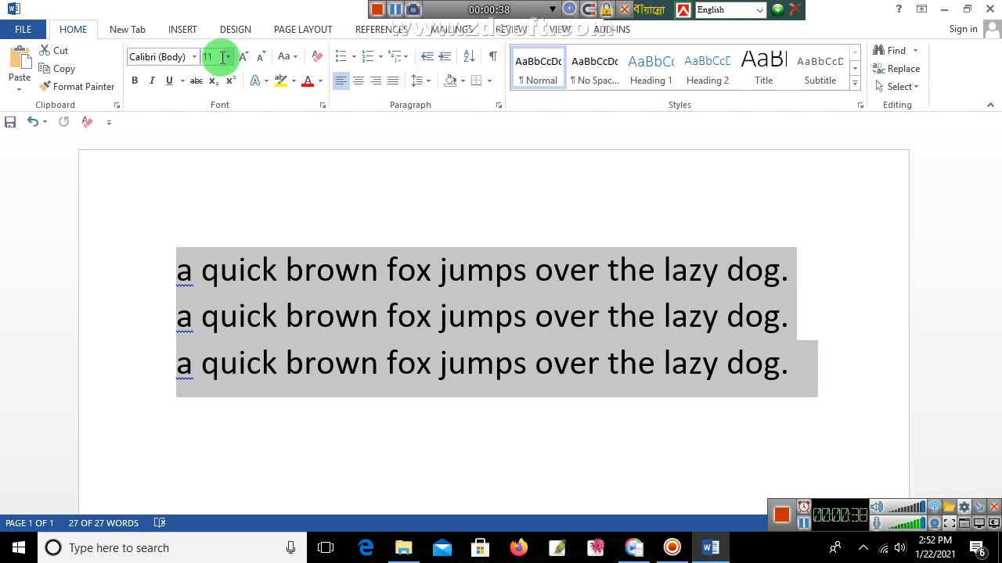
pyautogui.click(285, 255)
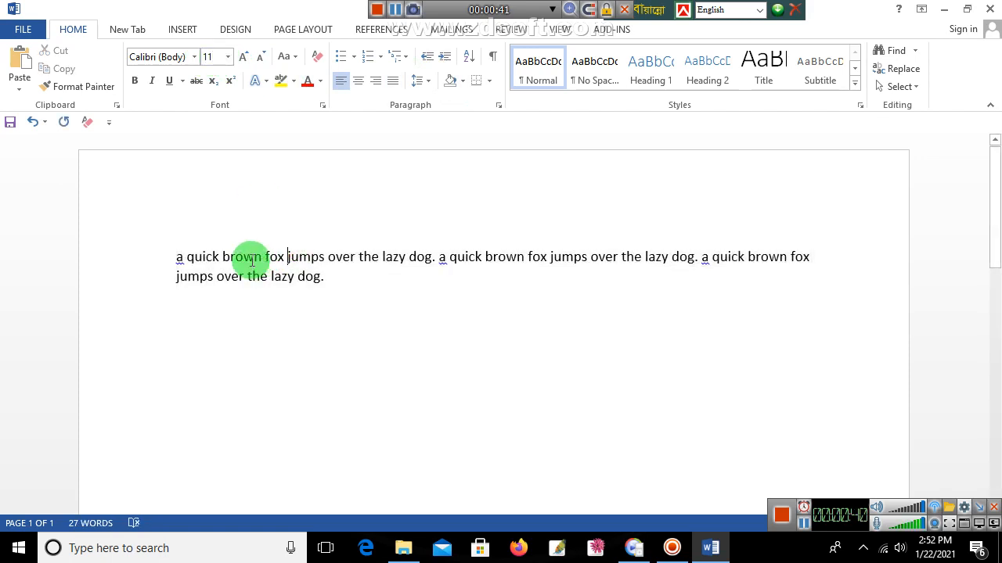
# Enlarge the three sentences to font size 26 and deselect them
pyautogui.moveTo(179, 262); pyautogui.dragTo(342, 293)
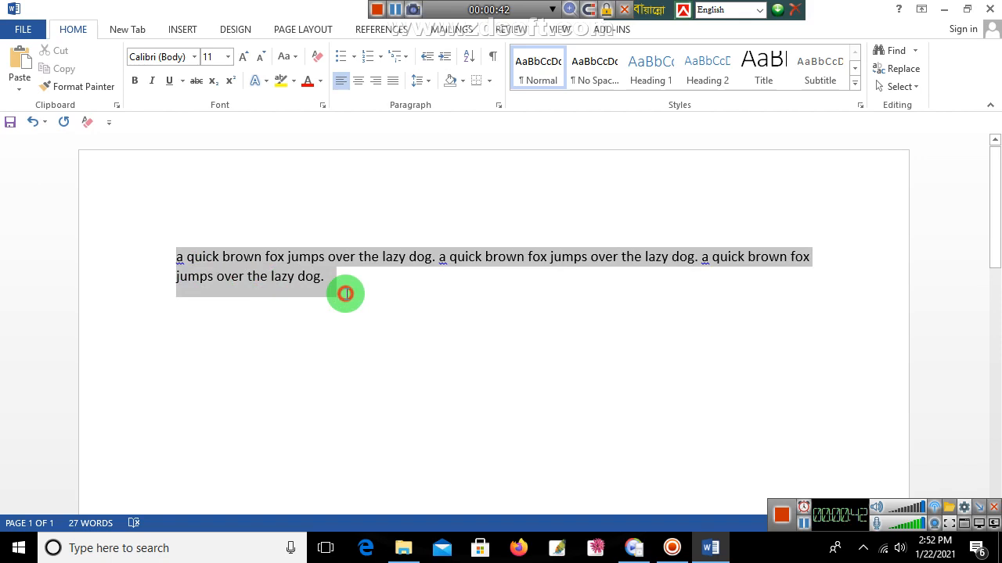
pyautogui.click(208, 57)
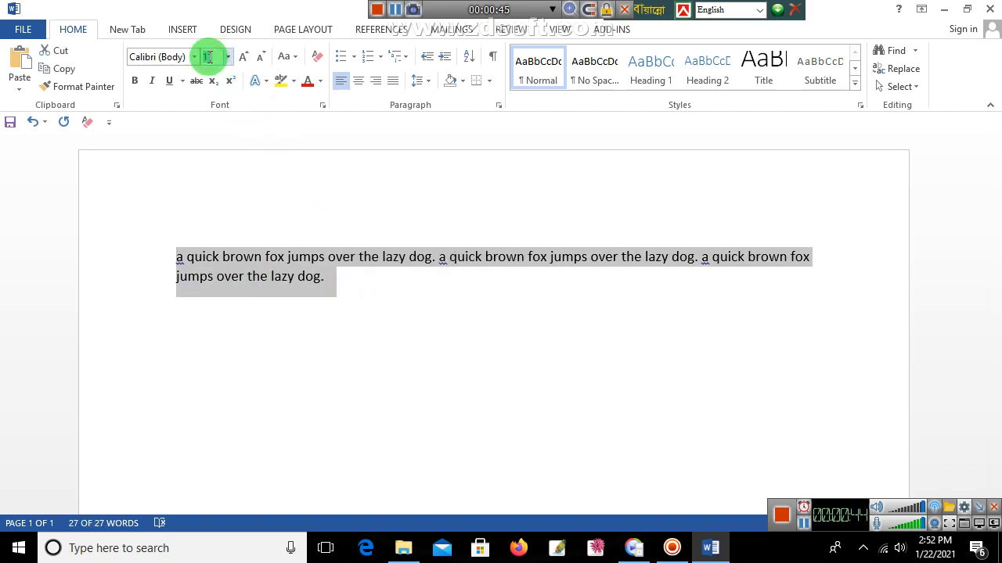
pyautogui.write('26')
pyautogui.press('Return')
pyautogui.click(389, 316)
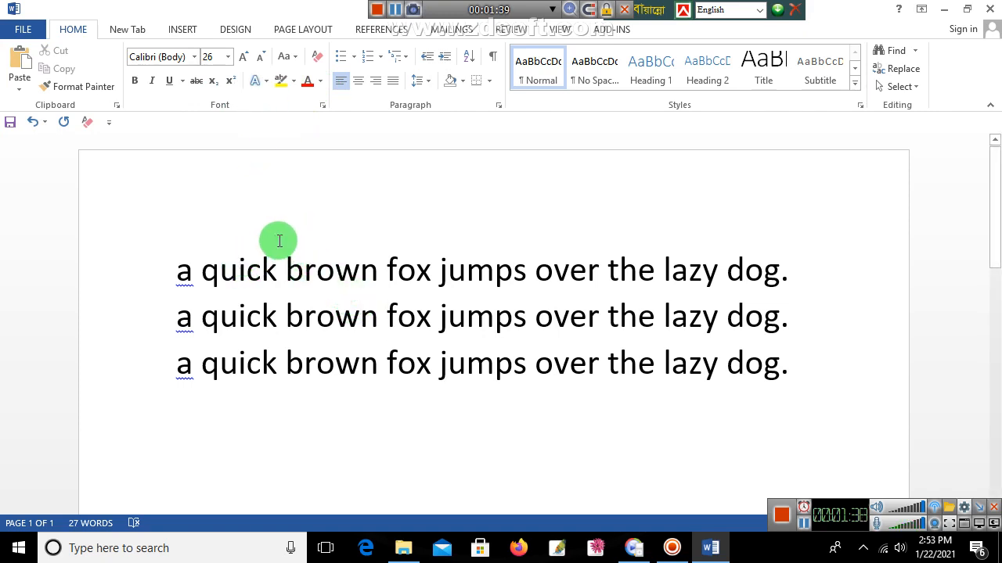
# Browse the theme, recently used and full font lists, and shift the Bengali keyboard bar aside
pyautogui.click(195, 58)
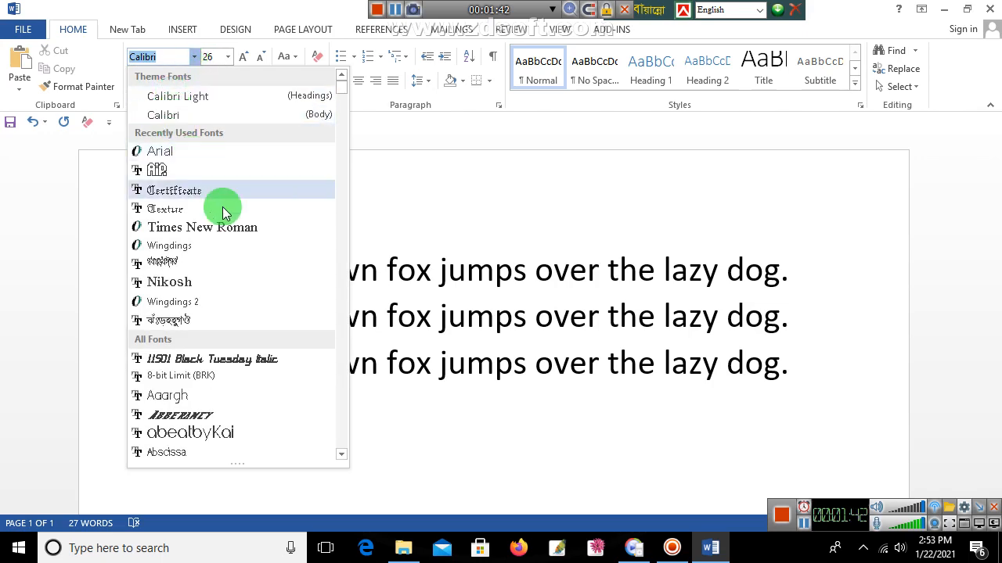
pyautogui.scroll(-8, 214, 246)
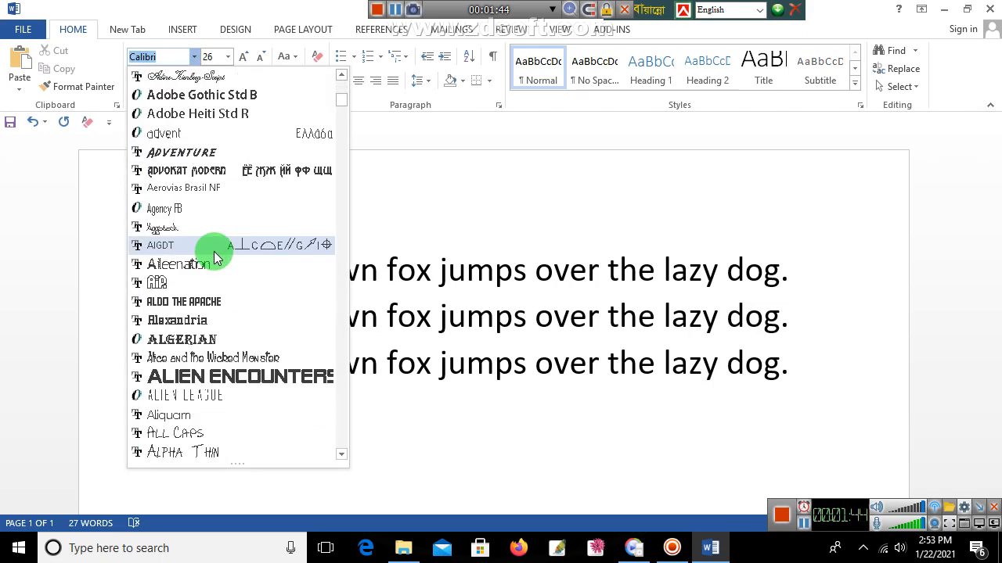
pyautogui.scroll(-6, 250, 219)
pyautogui.moveTo(341, 105); pyautogui.dragTo(339, 70)
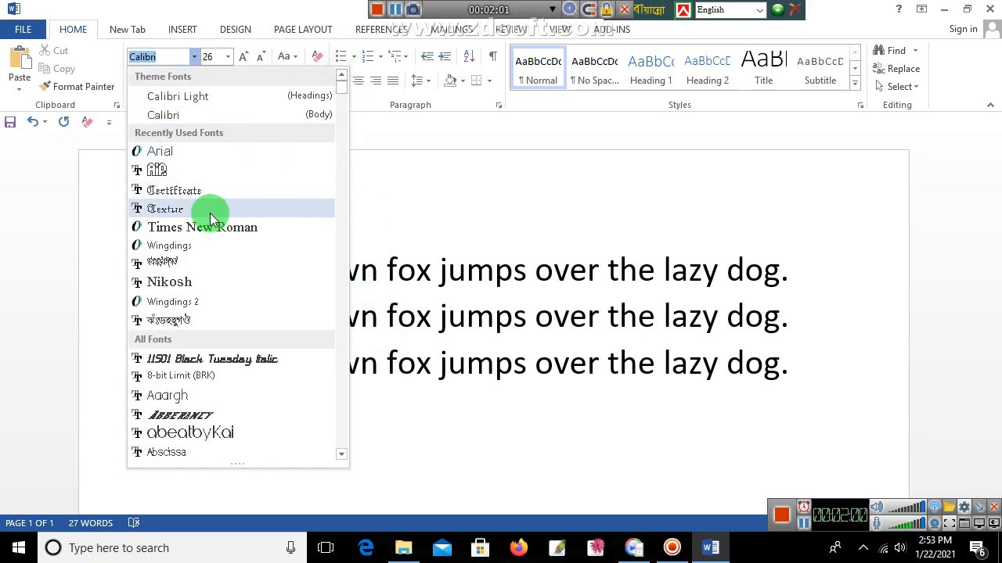
pyautogui.scroll(-1, 227, 223)
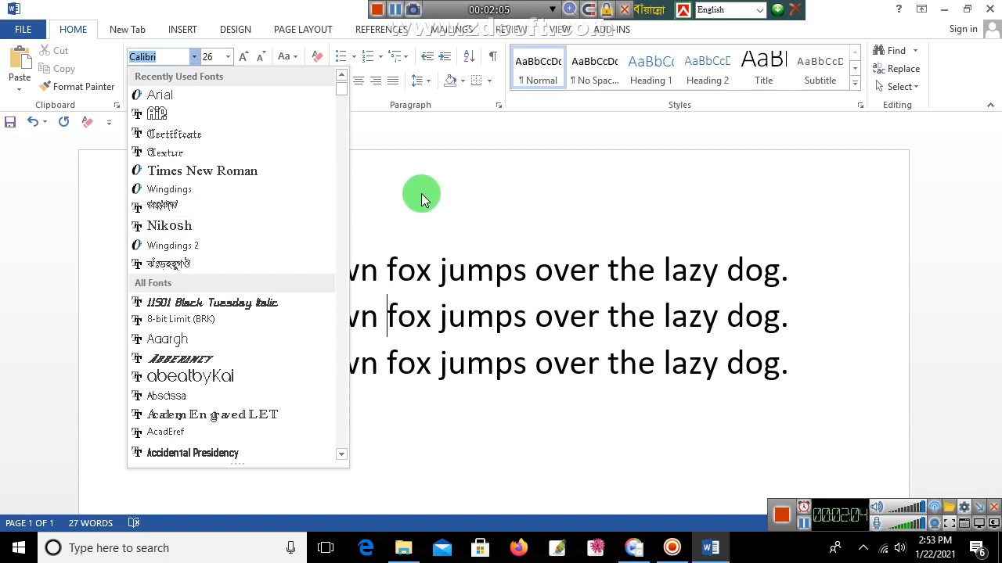
pyautogui.moveTo(659, 11); pyautogui.dragTo(718, 11)
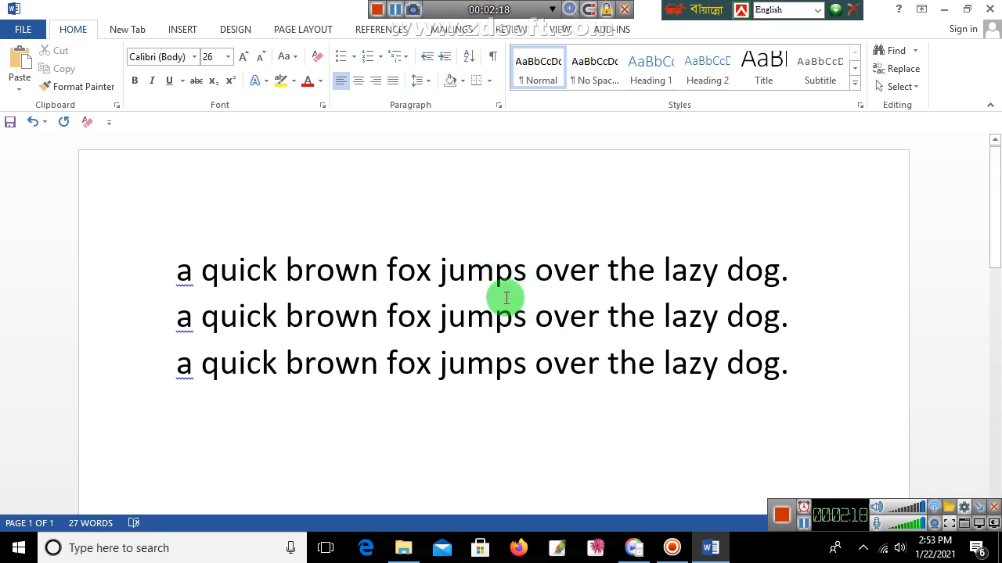
pyautogui.click(194, 56)
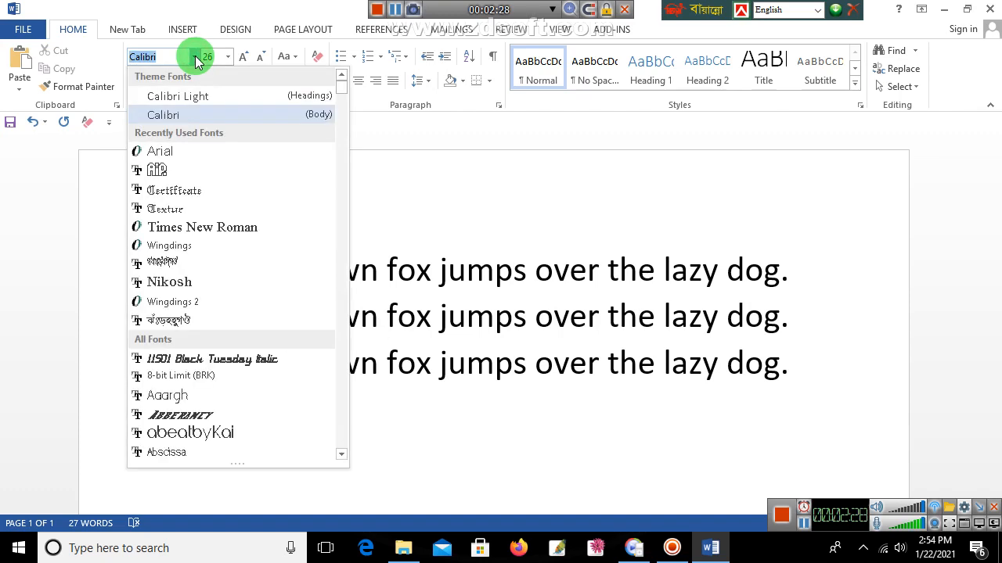
pyautogui.click(403, 254)
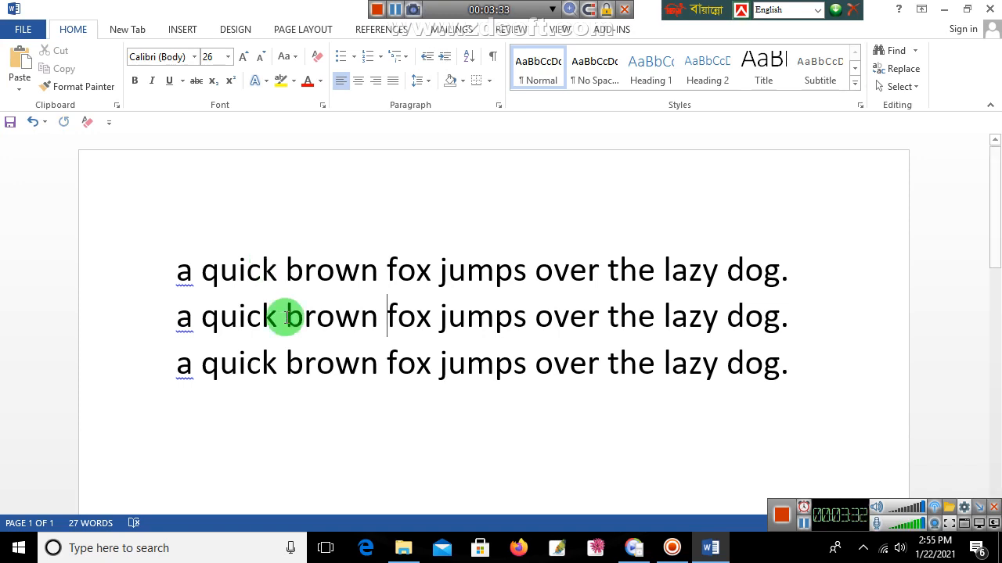
pyautogui.click(197, 61)
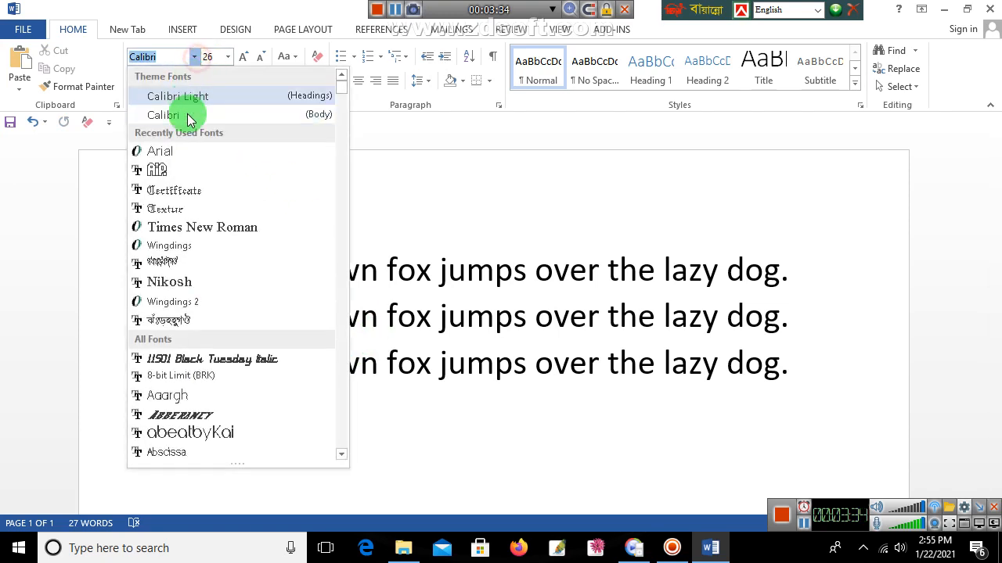
pyautogui.click(415, 191)
# Preview several fonts on the three sentences without applying any of them
pyautogui.moveTo(180, 270); pyautogui.dragTo(794, 393)
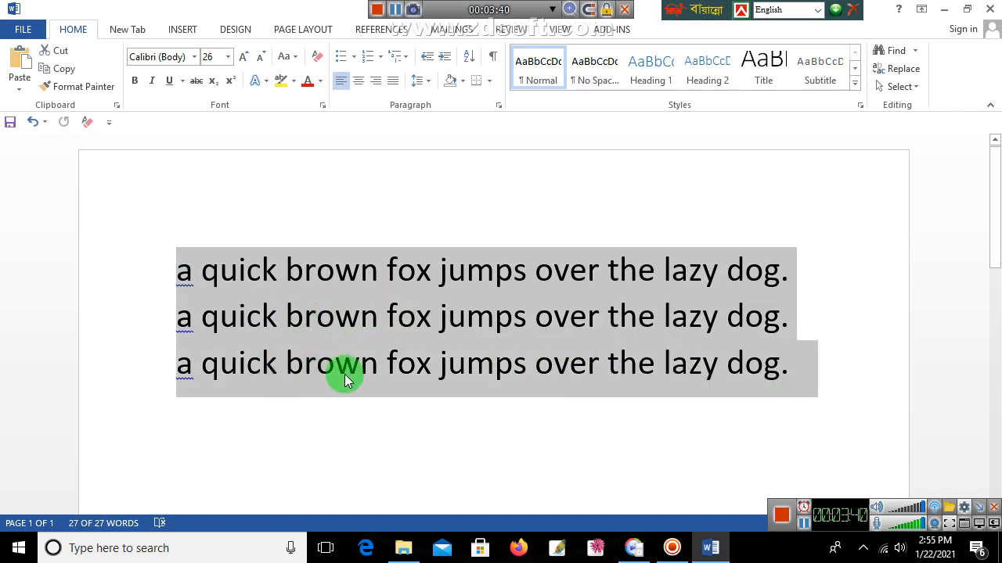
pyautogui.click(194, 58)
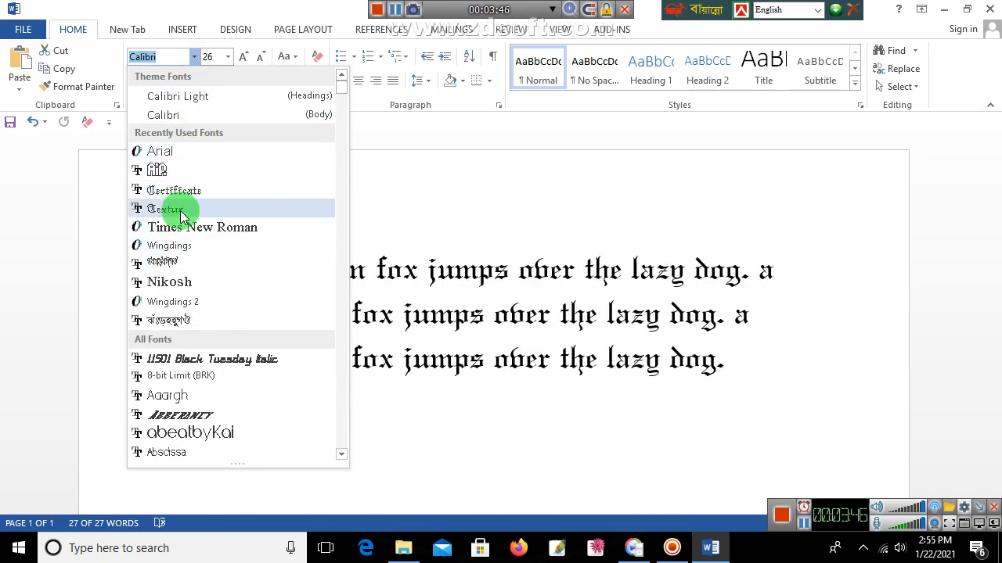
pyautogui.scroll(-2, 179, 309)
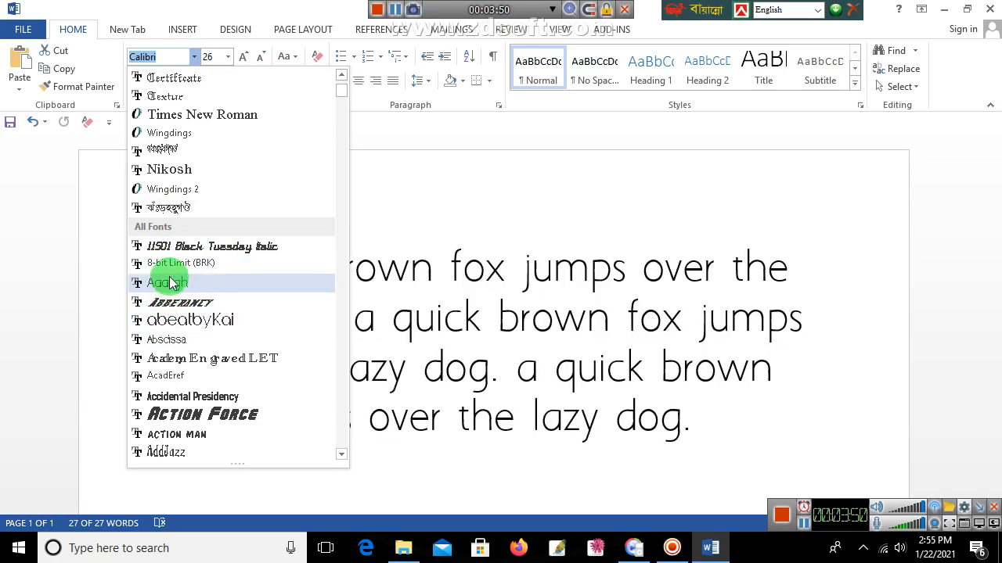
pyautogui.scroll(-3, 192, 357)
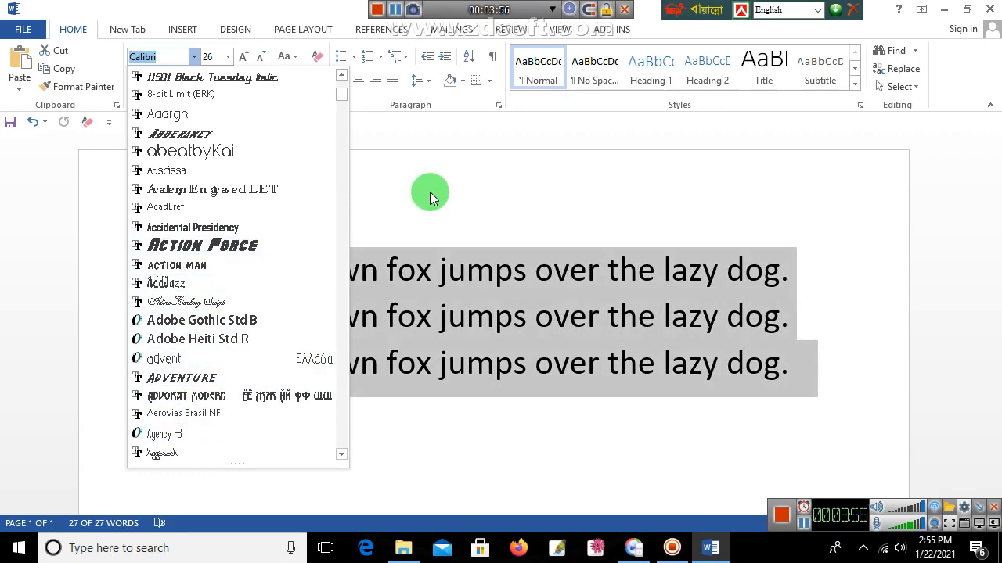
pyautogui.click(604, 273)
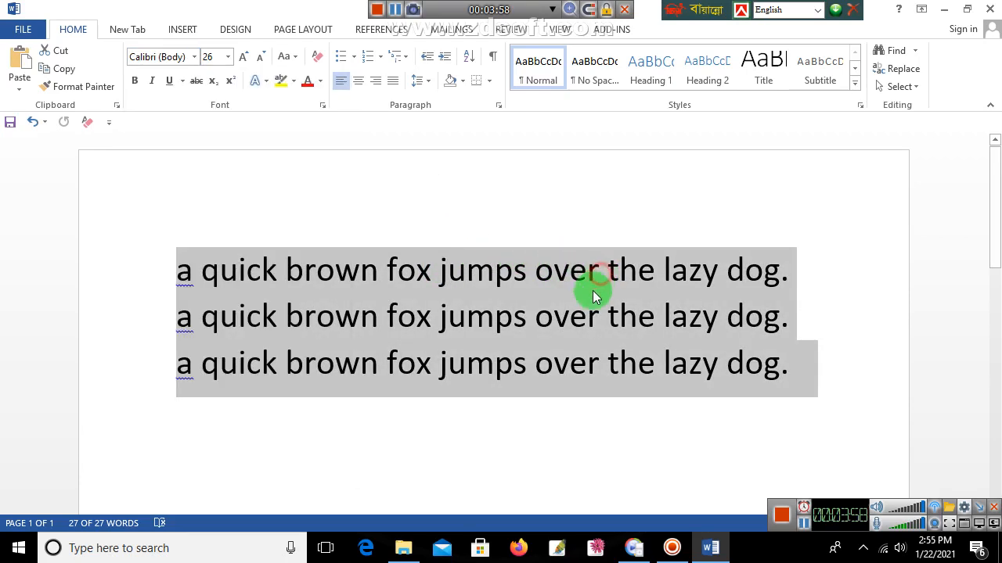
pyautogui.click(887, 548)
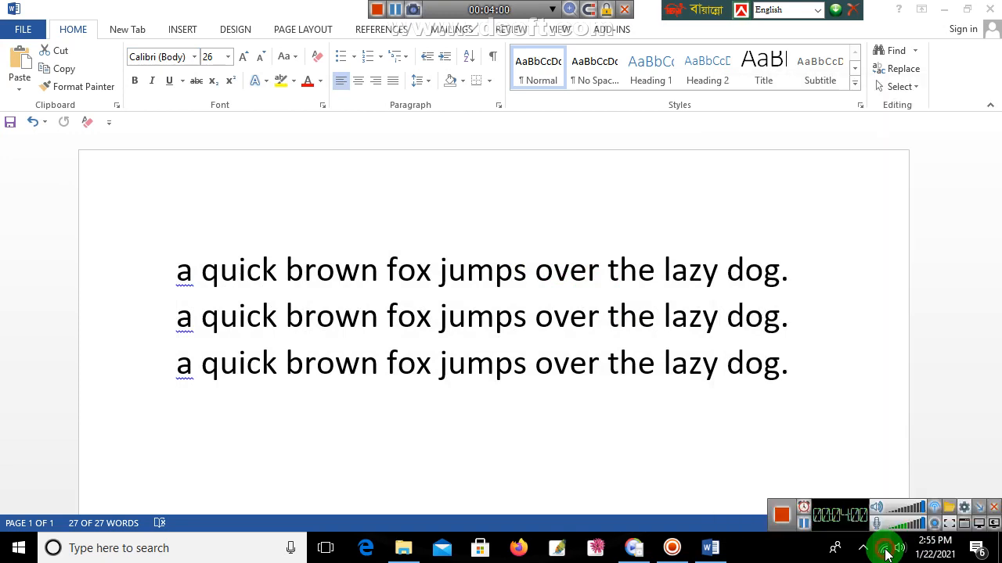
pyautogui.click(885, 551)
pyautogui.click(885, 550)
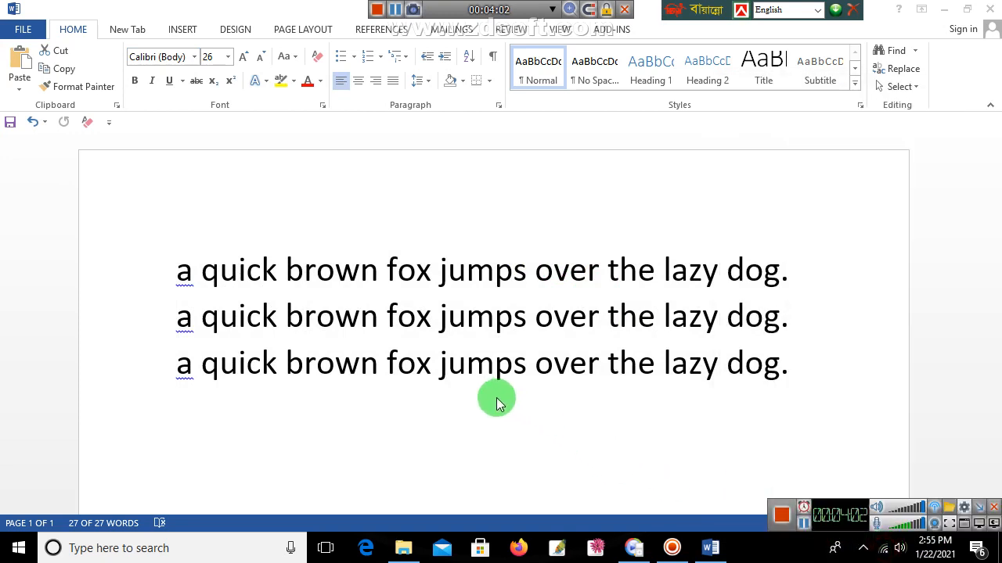
# Change the font of the three selected sentences to Times New Roman
pyautogui.click(197, 58)
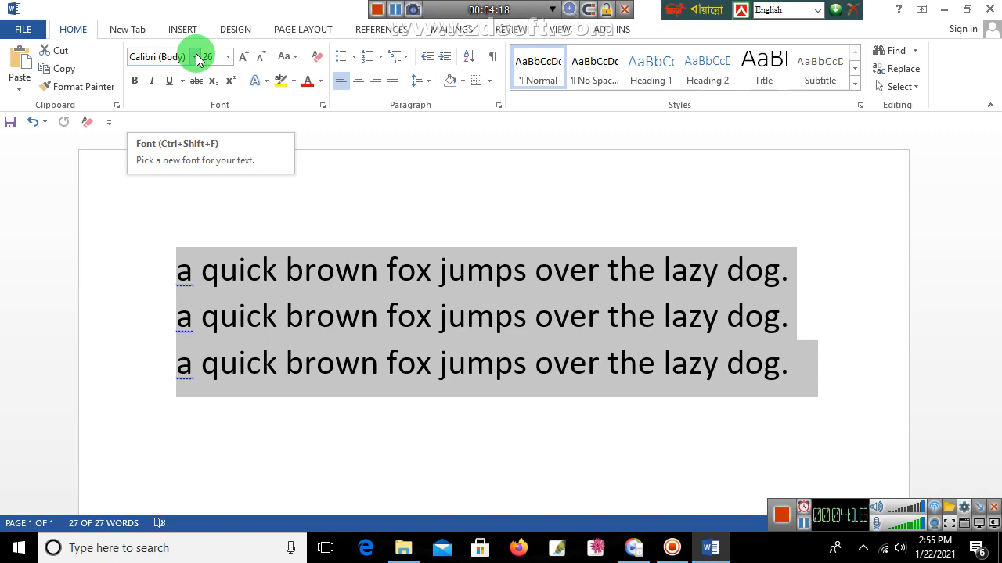
pyautogui.click(195, 56)
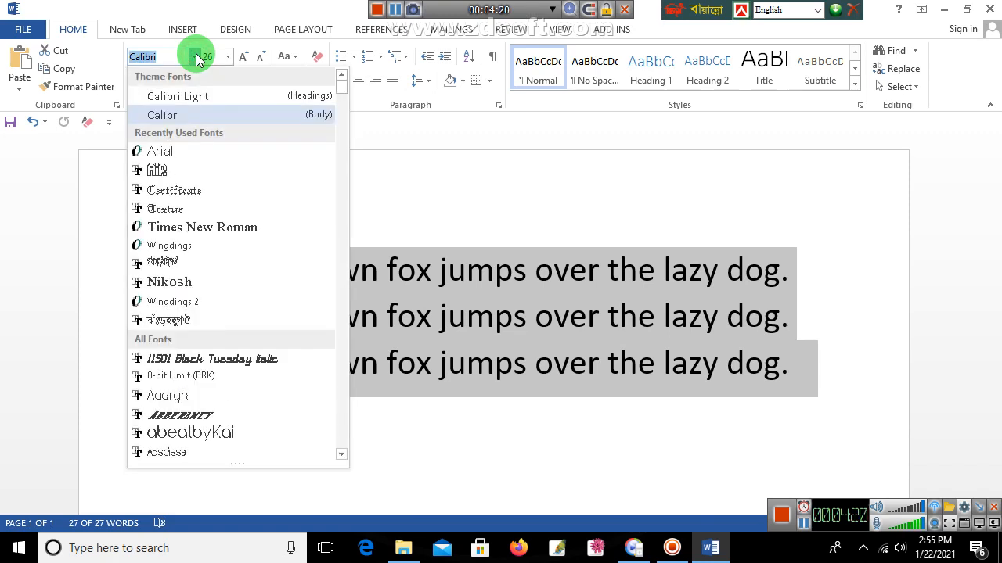
pyautogui.click(209, 233)
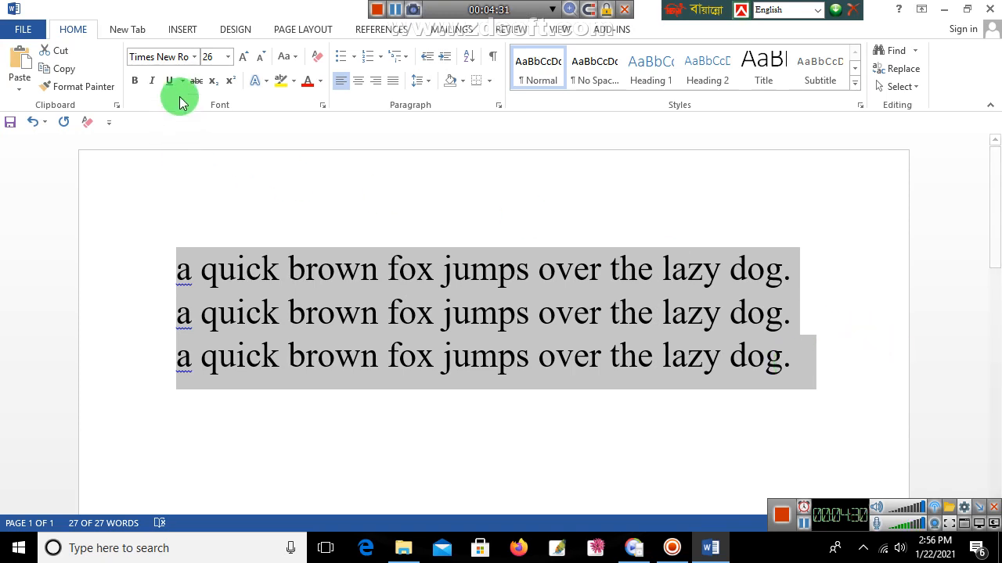
# Apply the Bengali font SutonnyMJ to the three selected sentences
pyautogui.click(194, 57)
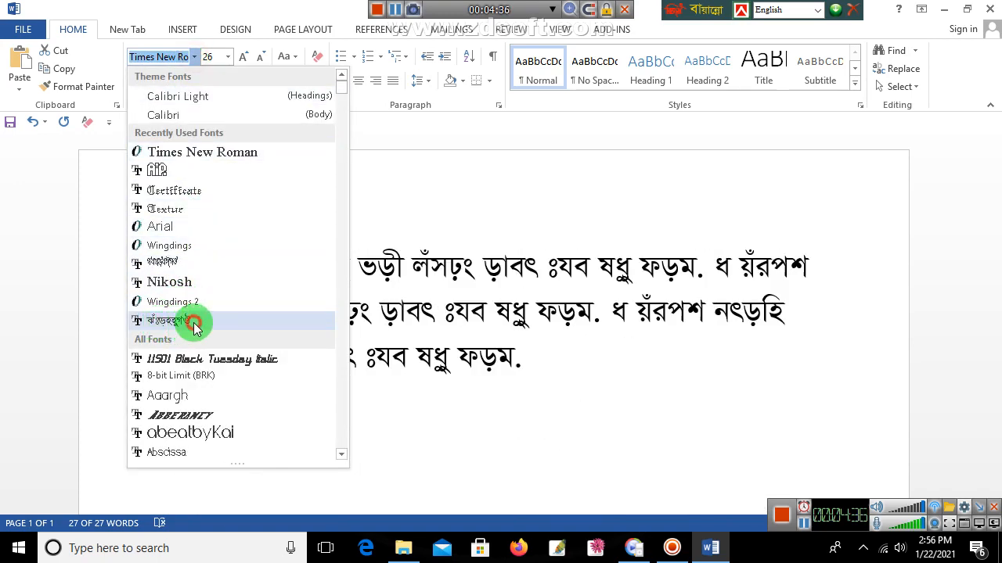
pyautogui.click(194, 322)
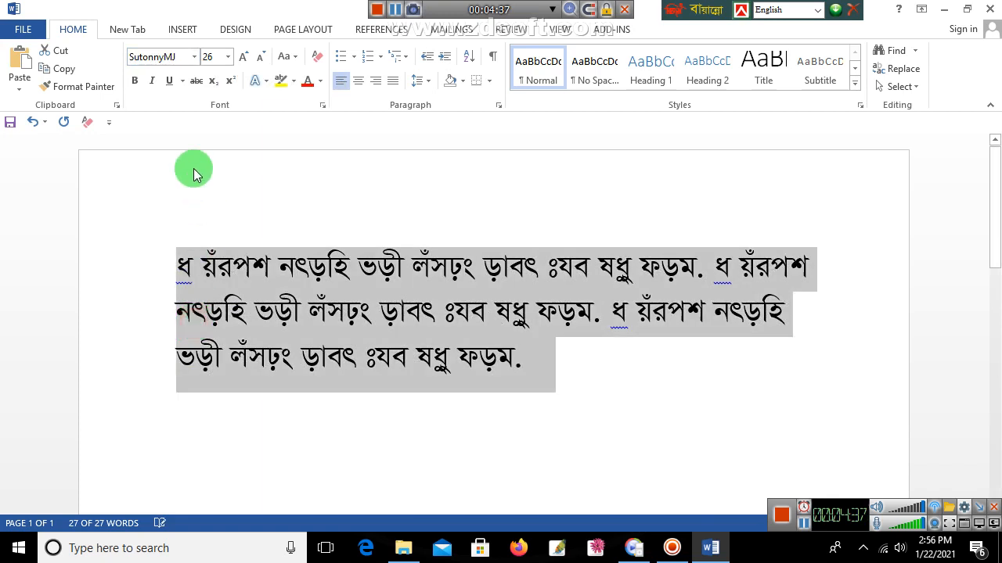
# Switch the selected text from the Bengali font back to Times New Roman
pyautogui.click(132, 56)
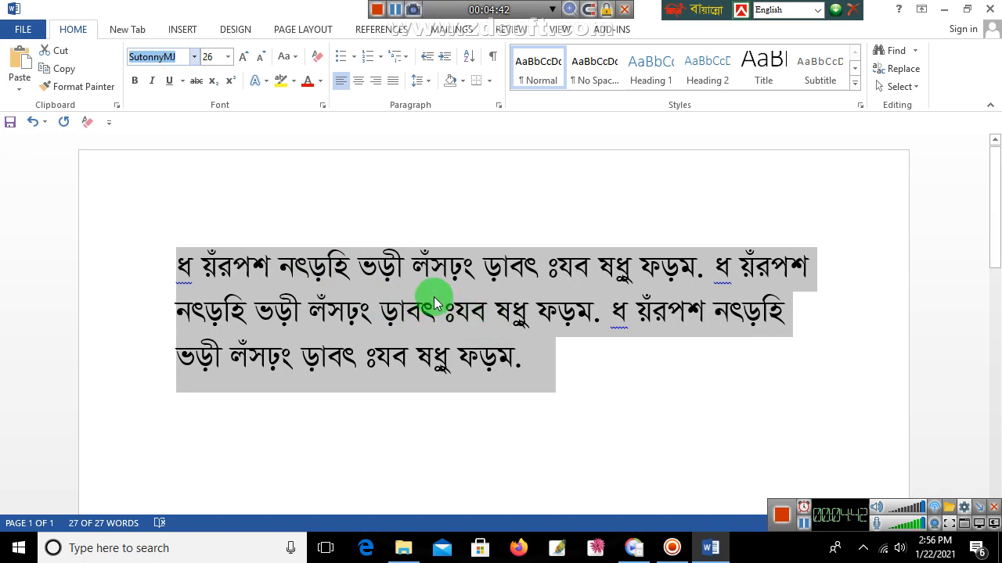
pyautogui.click(194, 57)
pyautogui.click(217, 324)
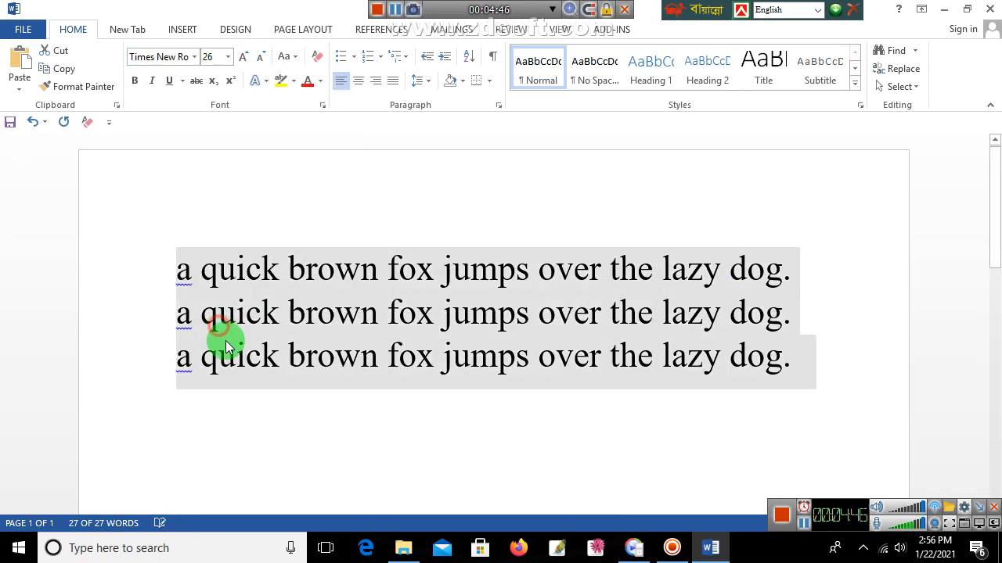
# Set the font size of the three selected sentences to 105 and check how the enlarged text spreads over the pages
pyautogui.click(229, 60)
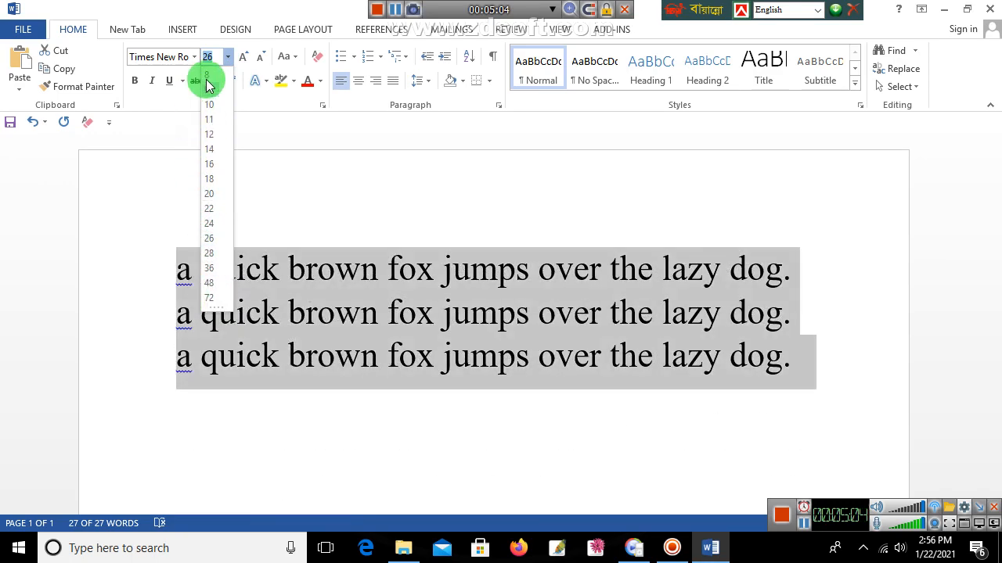
pyautogui.write('5')
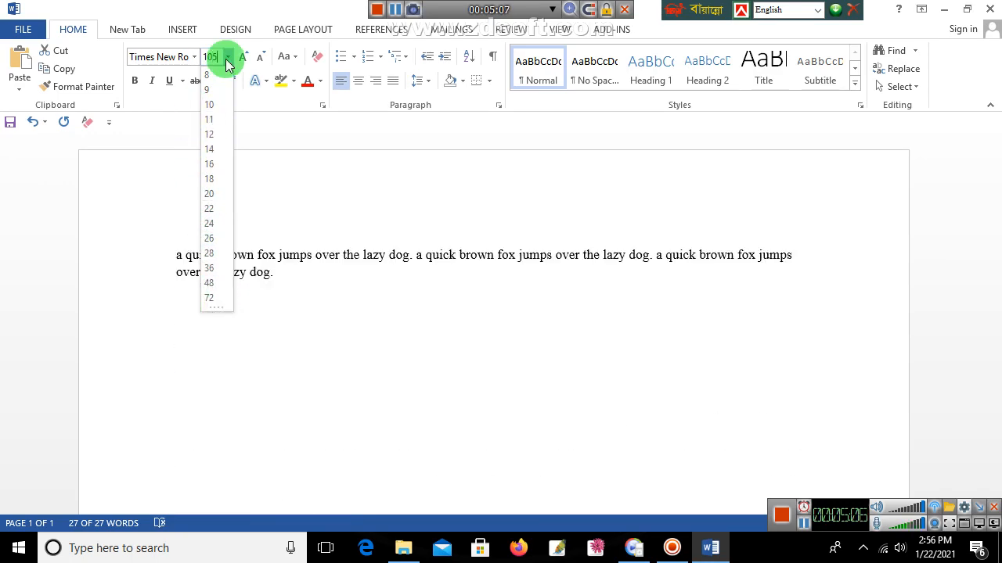
pyautogui.click(330, 223)
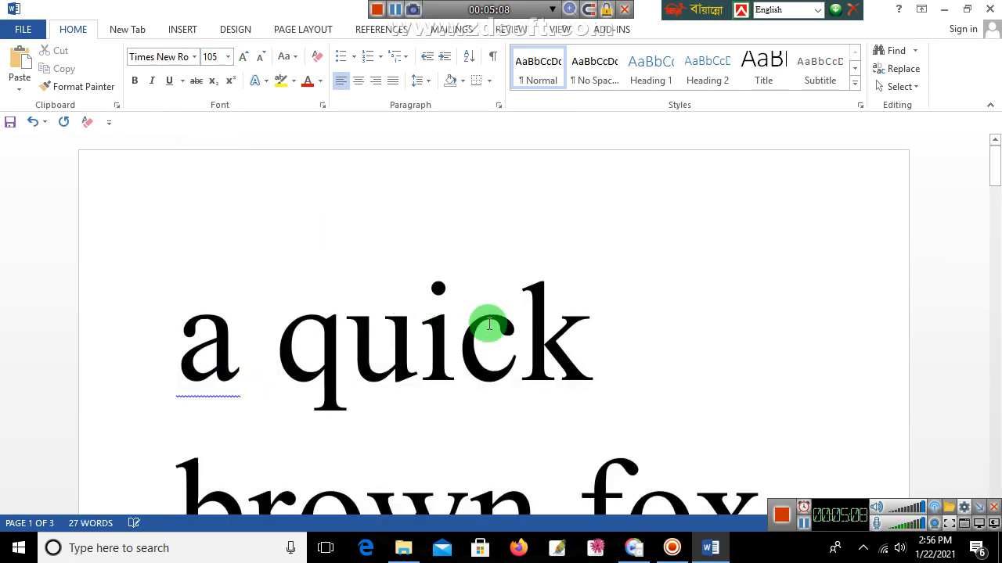
pyautogui.scroll(-5, 521, 323)
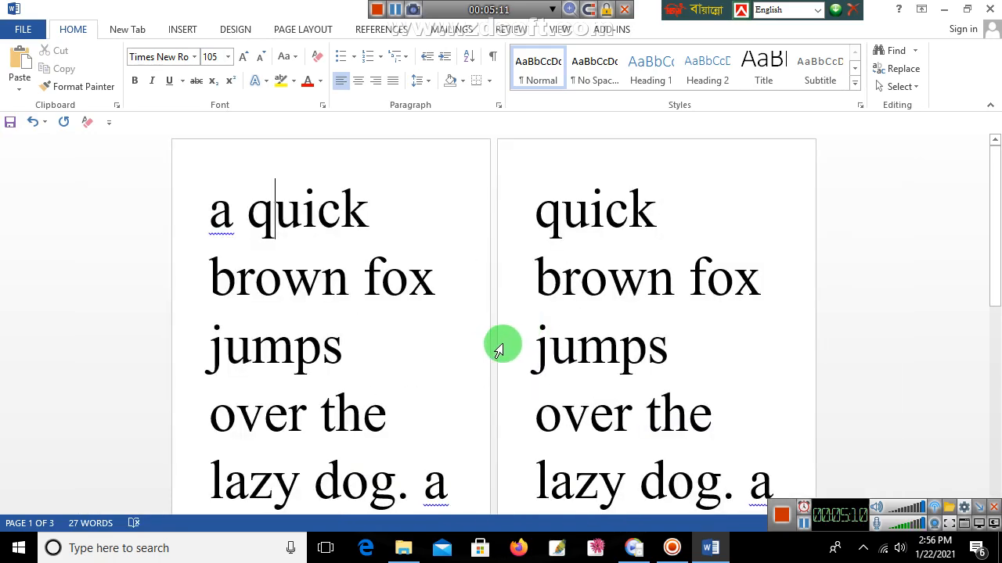
pyautogui.press('super')
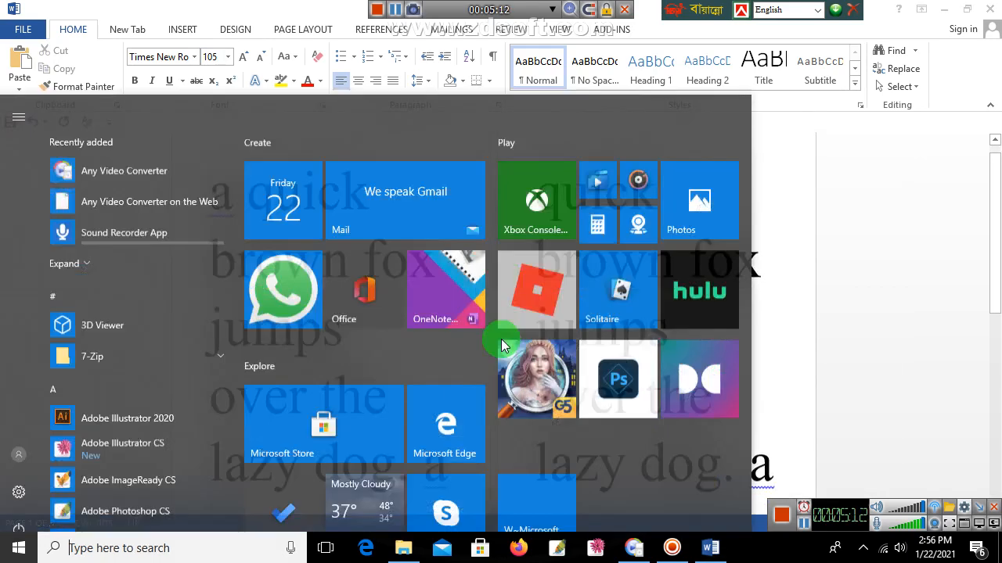
pyautogui.press('Escape')
pyautogui.scroll(-3, 537, 376)
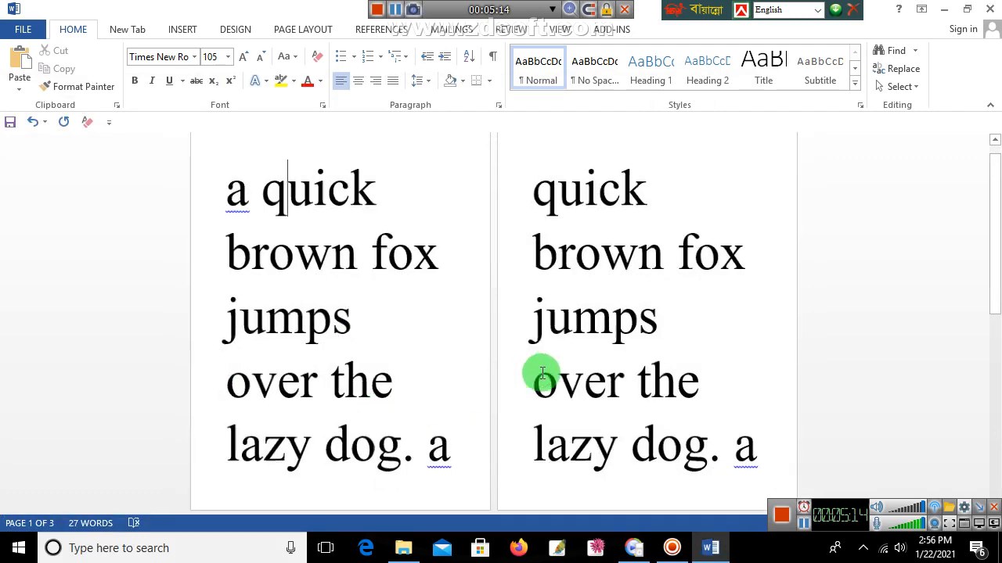
pyautogui.scroll(-3, 545, 367)
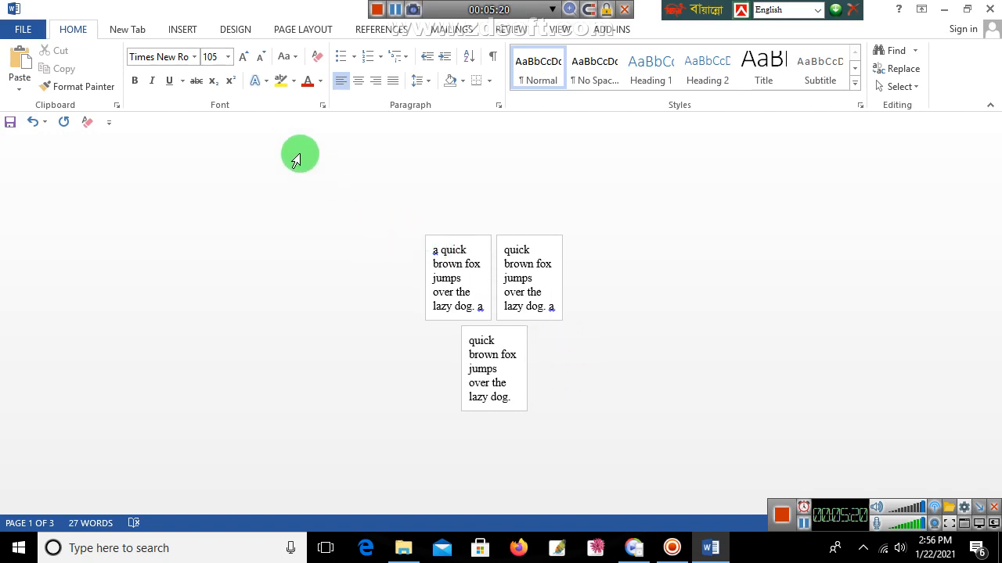
# Shrink the font of the word "quick" in the first sentence increment by increment down to 26
pyautogui.click(259, 62)
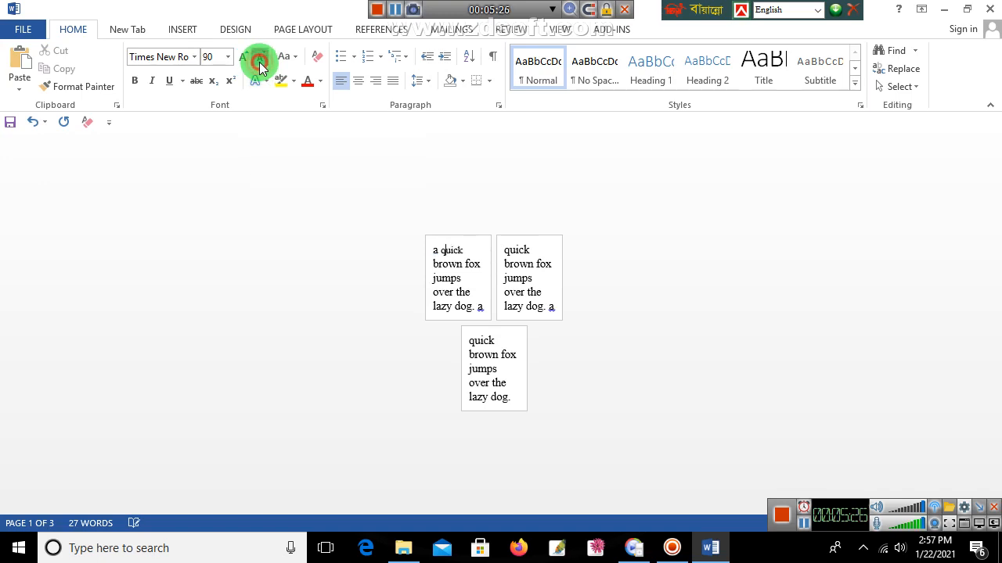
pyautogui.click(259, 62)
pyautogui.click(259, 62)
pyautogui.click(259, 62)
pyautogui.click(259, 62)
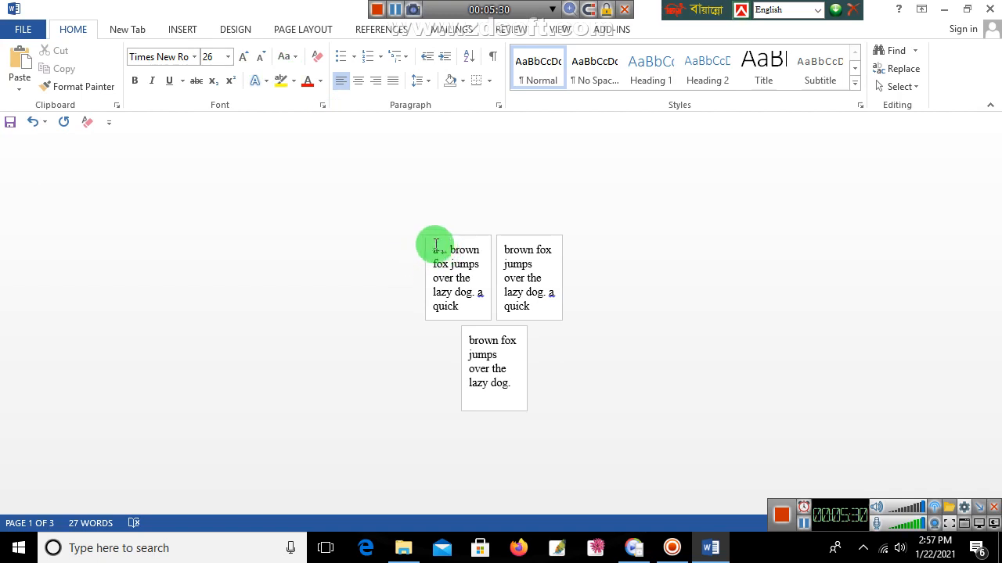
# Set the font size of the whole text on all three pages to 105
pyautogui.moveTo(431, 246); pyautogui.dragTo(537, 399)
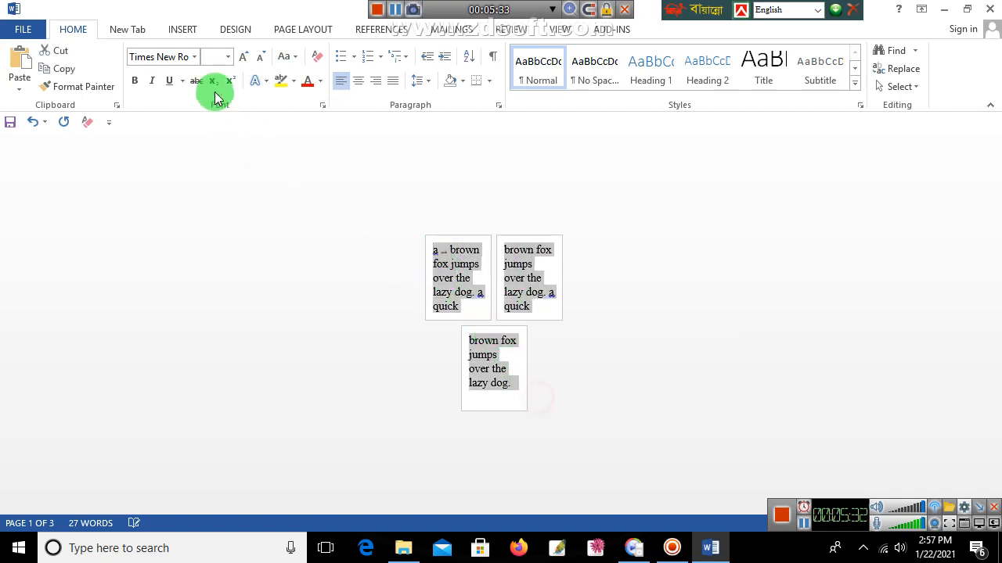
pyautogui.click(214, 59)
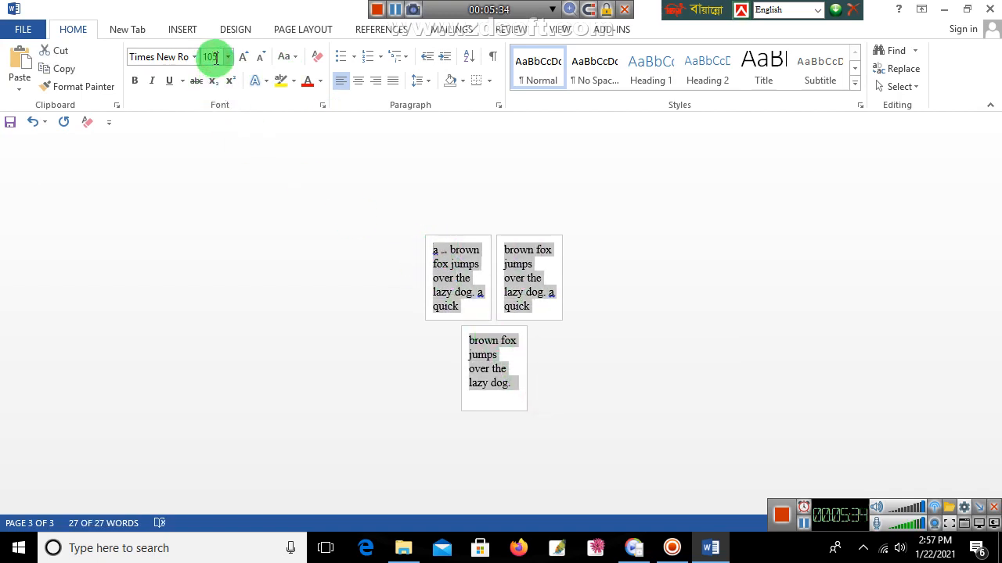
pyautogui.press('Return')
pyautogui.click(296, 160)
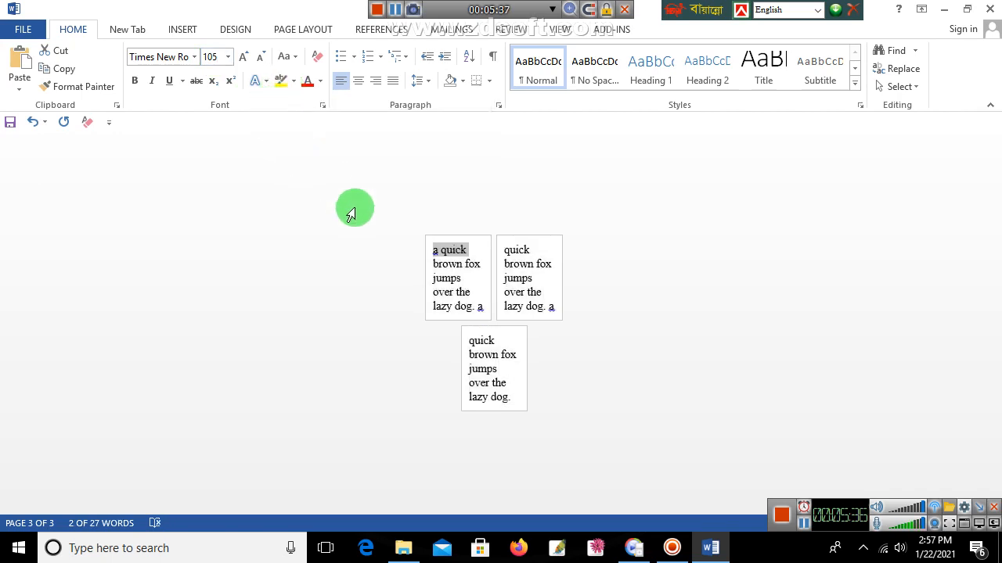
# Select all three sentences and shrink their font increment by increment down to 26
pyautogui.click(417, 253)
pyautogui.moveTo(428, 248); pyautogui.dragTo(571, 419)
pyautogui.click(409, 240)
pyautogui.click(437, 252)
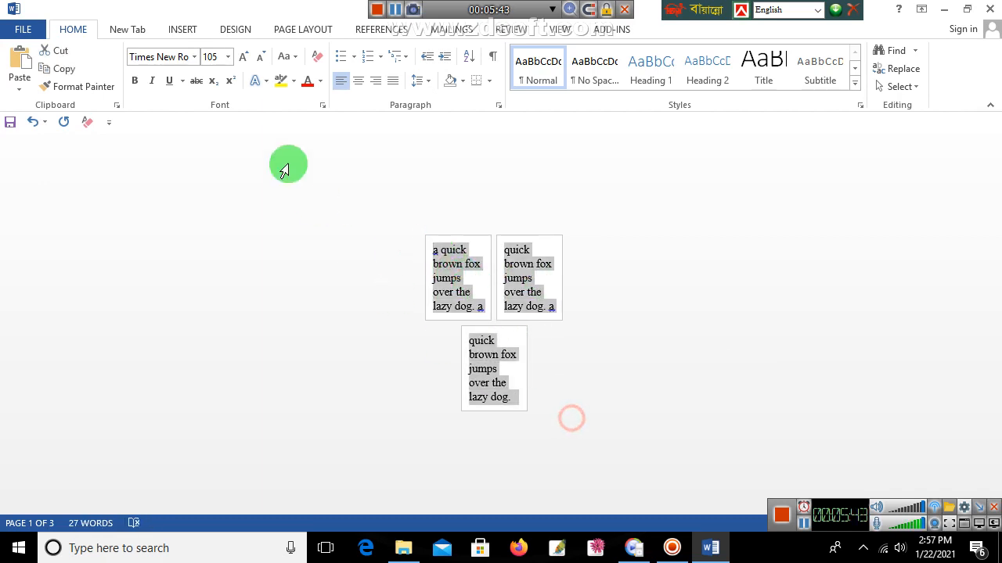
pyautogui.click(261, 57)
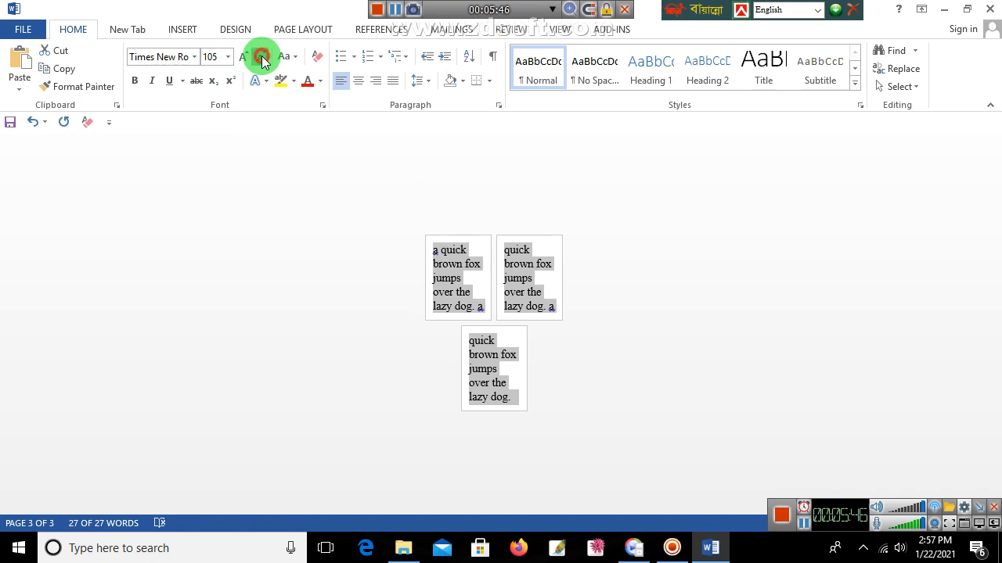
pyautogui.click(262, 58)
pyautogui.click(261, 58)
pyautogui.click(261, 58)
pyautogui.click(262, 58)
pyautogui.click(261, 58)
pyautogui.click(261, 58)
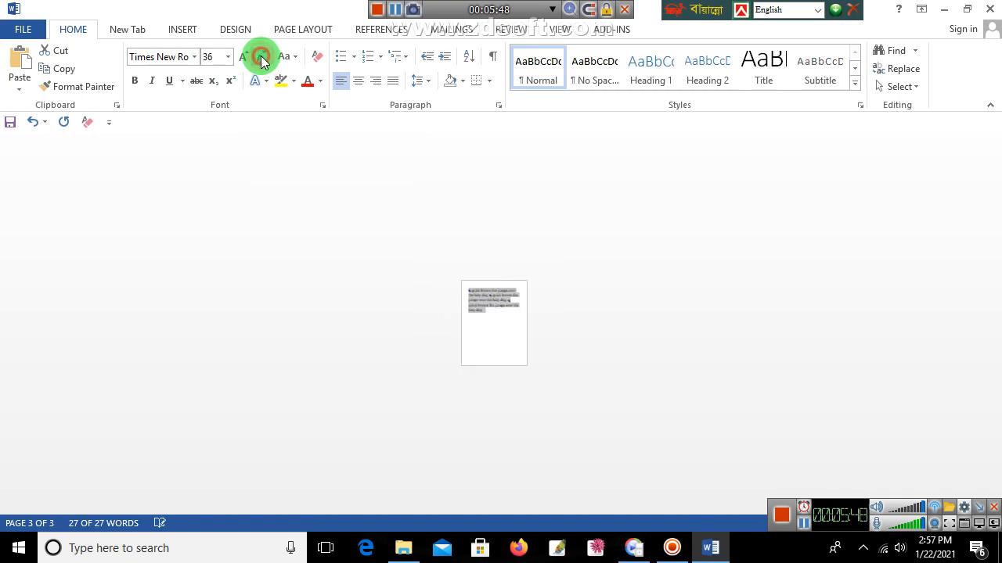
pyautogui.click(261, 58)
pyautogui.click(261, 58)
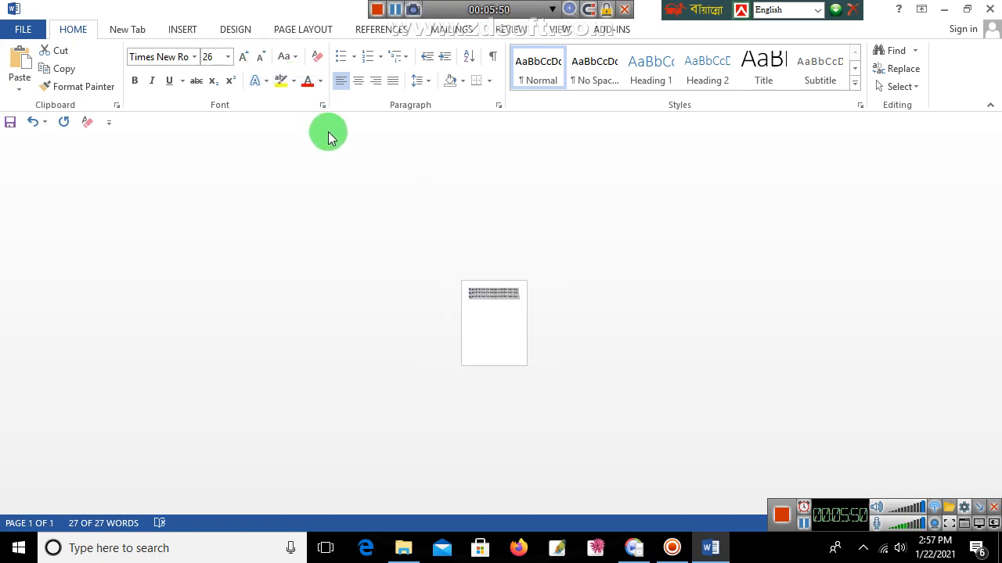
# Grow the font of the selected sentences by several increments and shrink it back to 26
pyautogui.keyDown('ctrl'); pyautogui.scroll(8, 477, 274); pyautogui.keyUp('ctrl')
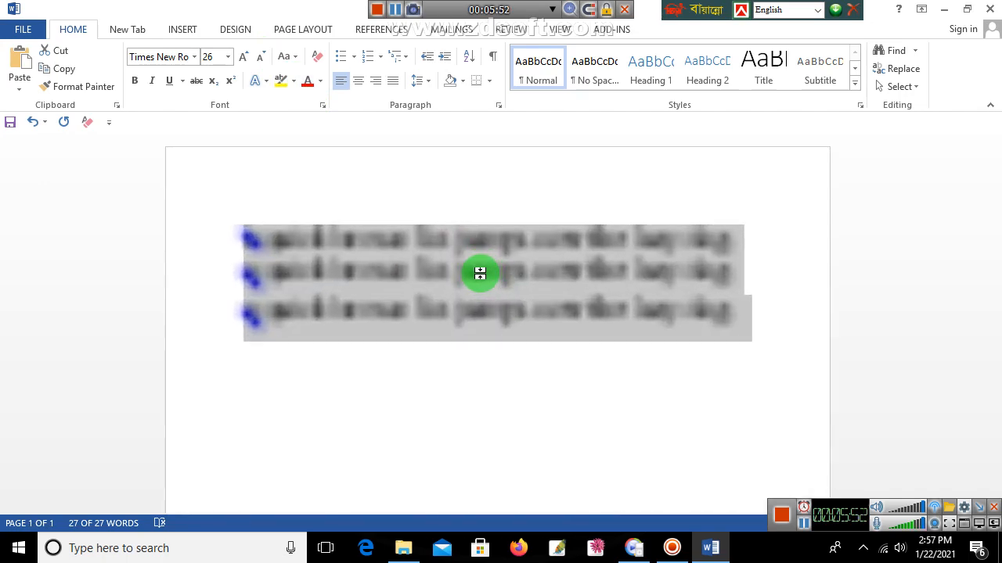
pyautogui.click(244, 60)
pyautogui.click(243, 60)
pyautogui.click(243, 60)
pyautogui.click(243, 60)
pyautogui.click(258, 60)
pyautogui.click(257, 60)
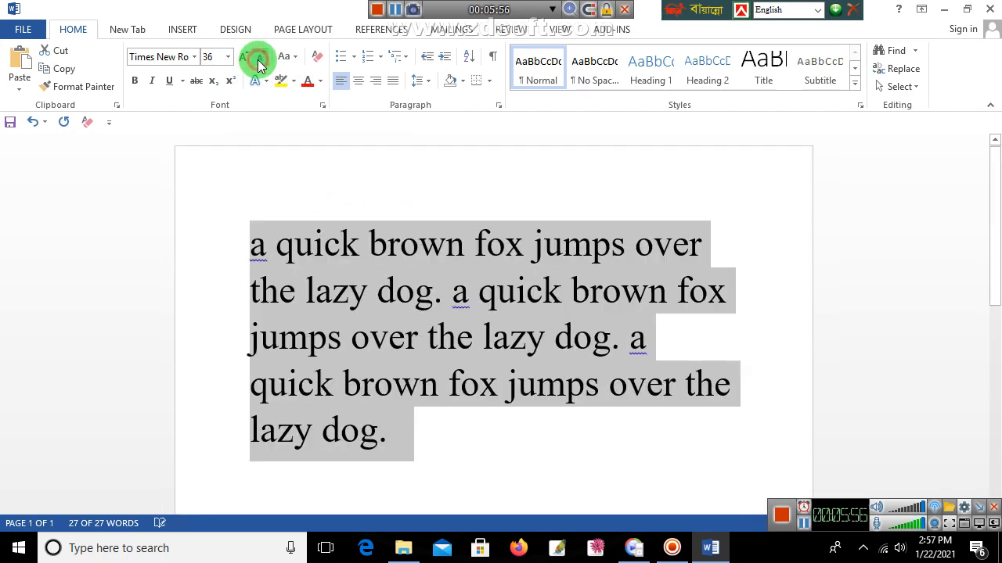
pyautogui.click(258, 60)
pyautogui.click(257, 60)
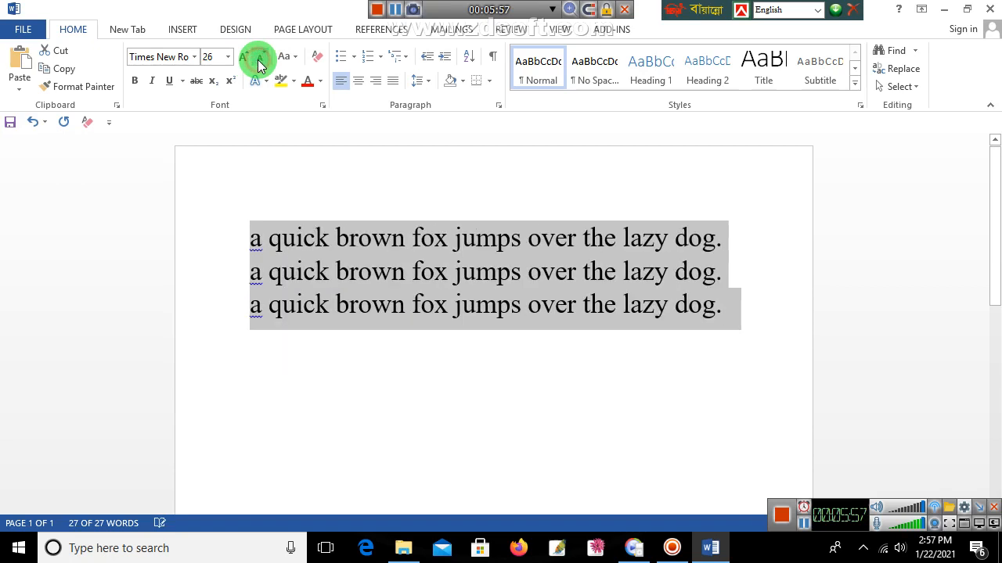
# Change the case of the selected sentences to Sentence case and back to lowercase
pyautogui.click(299, 61)
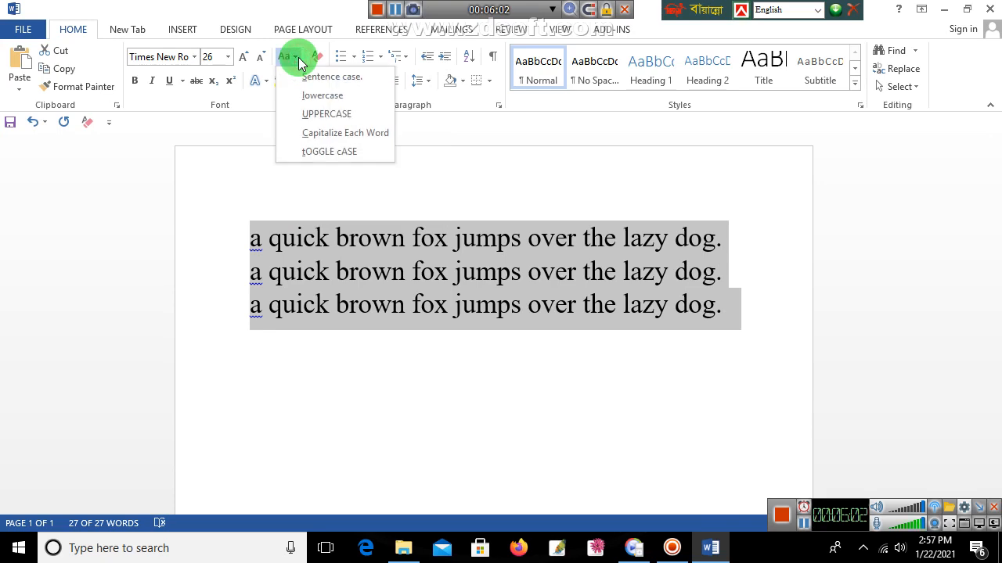
pyautogui.click(345, 82)
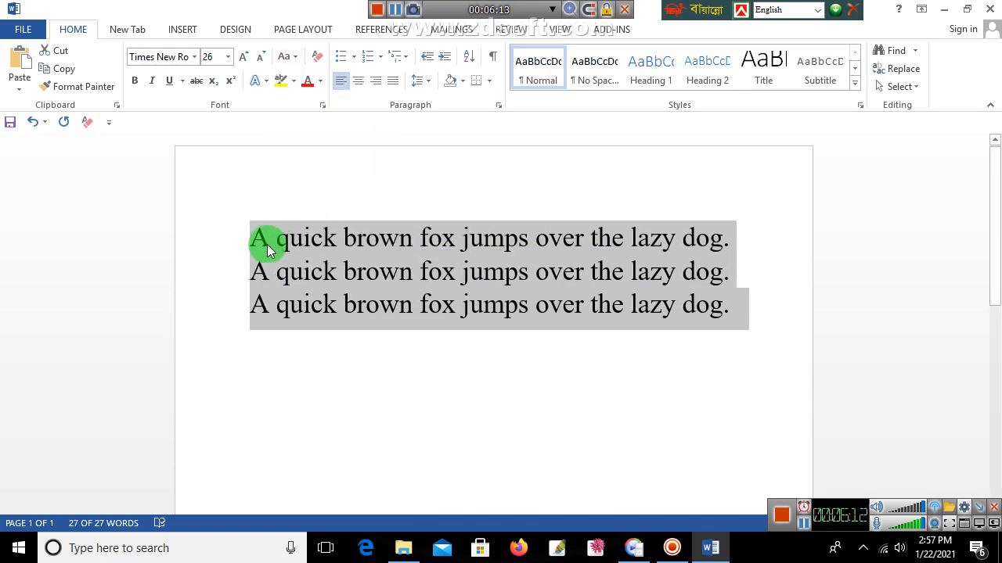
pyautogui.click(285, 57)
pyautogui.click(324, 97)
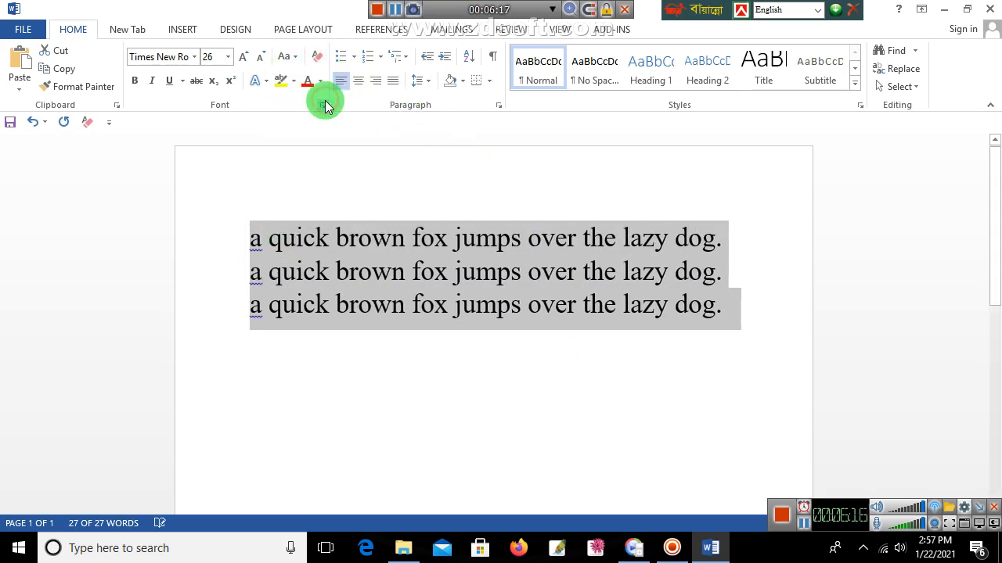
# Convert the selected sentences to UPPERCASE and follow with Capitalize Each Word
pyautogui.click(286, 56)
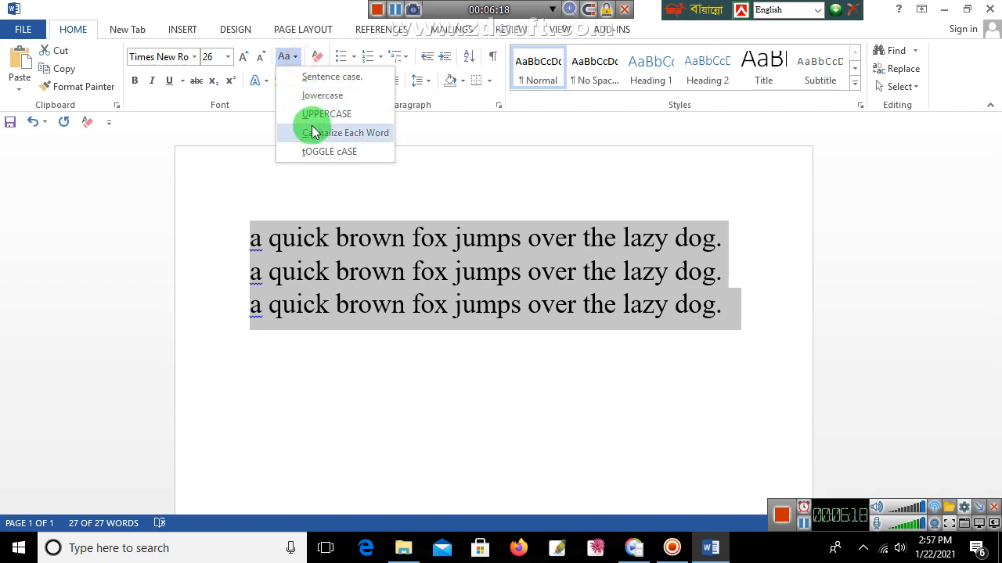
pyautogui.click(312, 114)
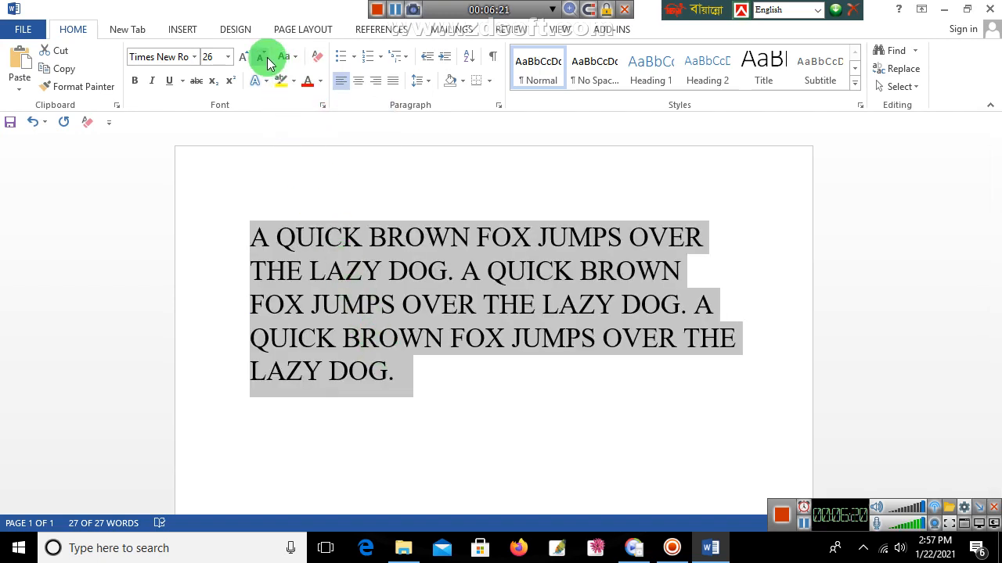
pyautogui.click(292, 56)
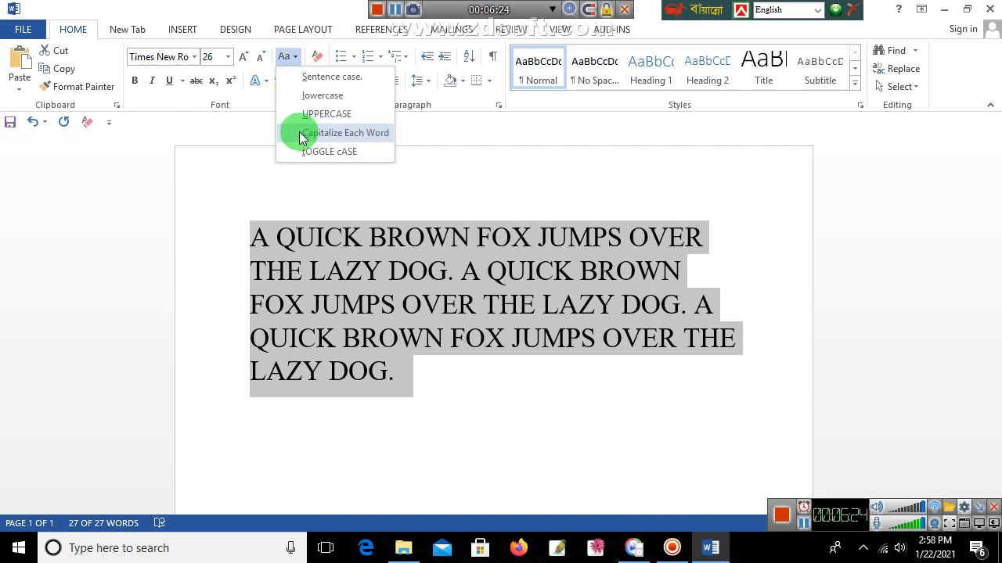
pyautogui.click(299, 133)
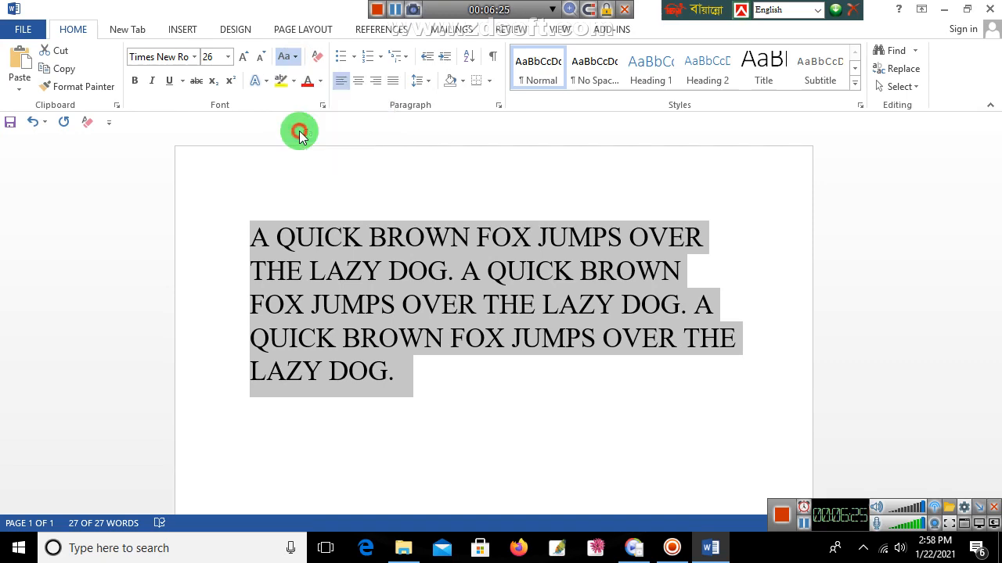
# Apply tOGGLE cASE to the selected sentences and return them to lowercase
pyautogui.click(295, 56)
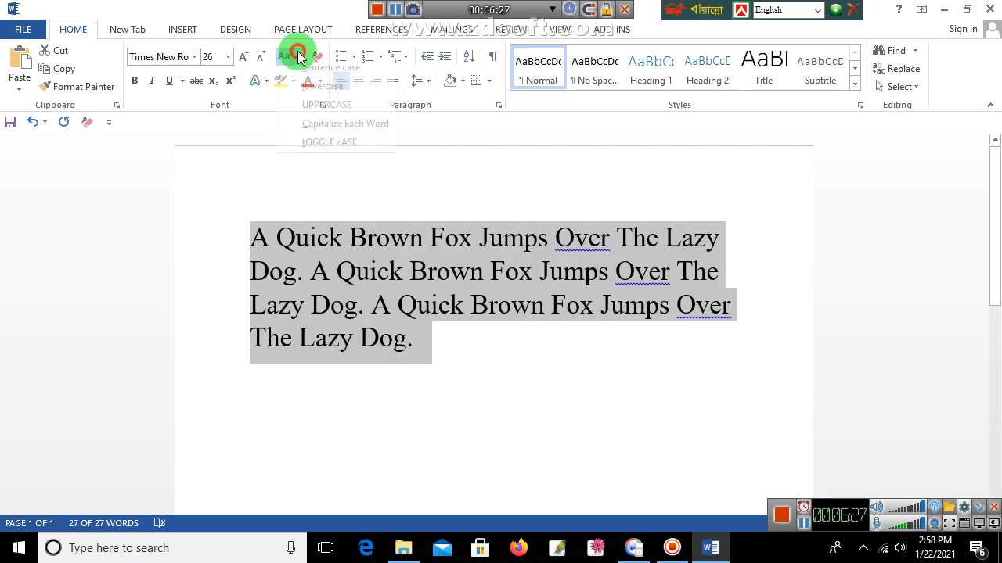
pyautogui.click(314, 153)
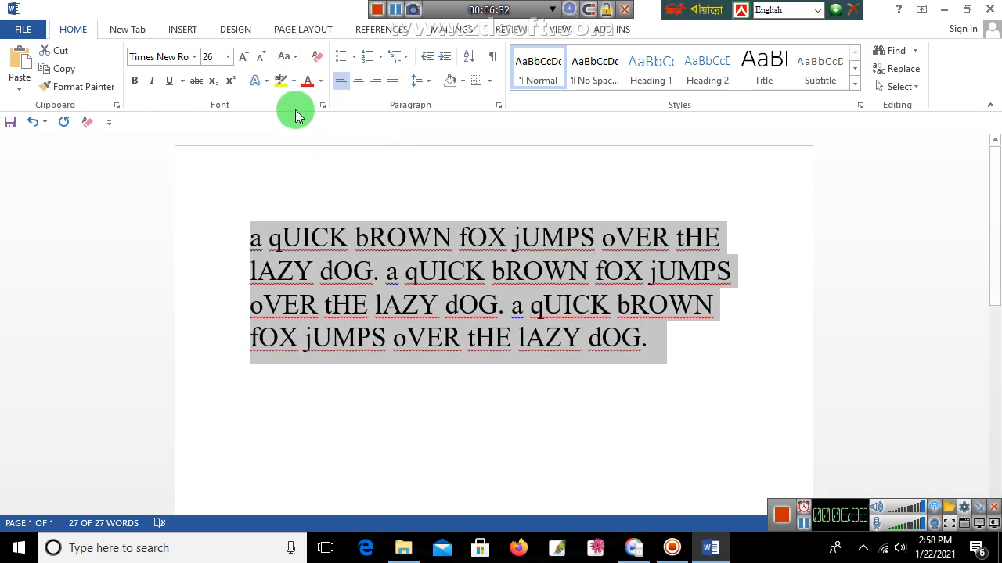
pyautogui.click(286, 56)
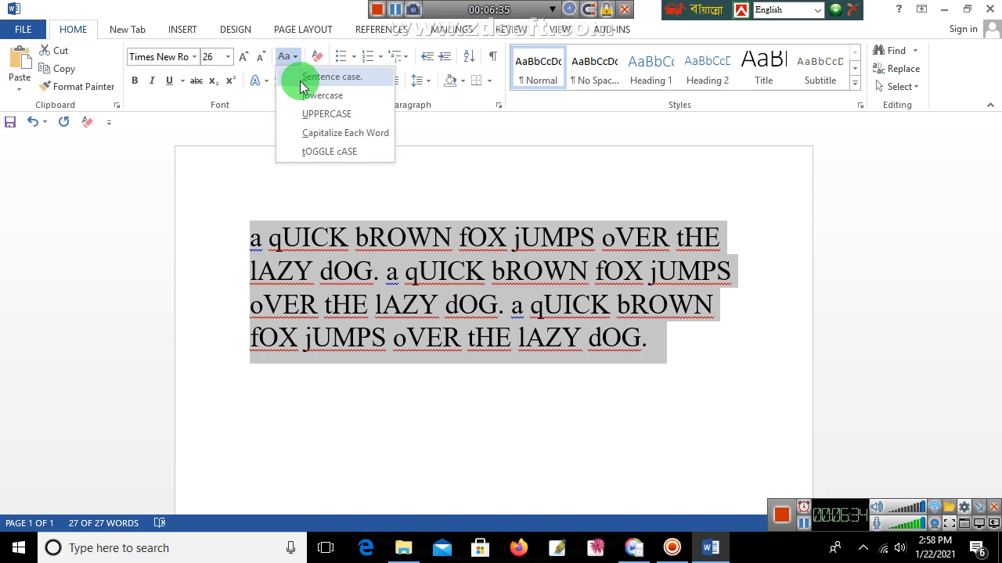
pyautogui.click(305, 95)
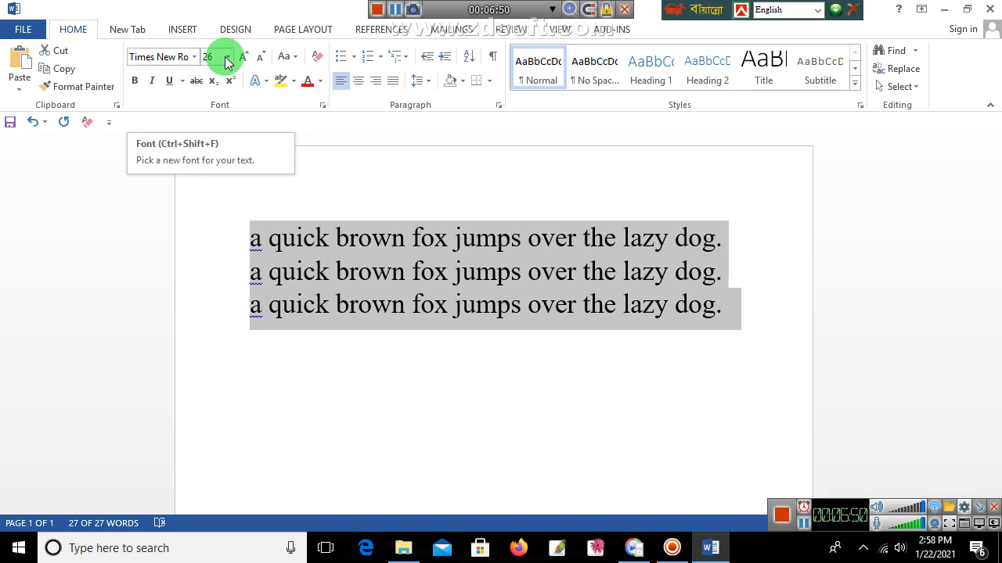
# Clear all formatting from the selected sentences and undo the clearing
pyautogui.click(317, 56)
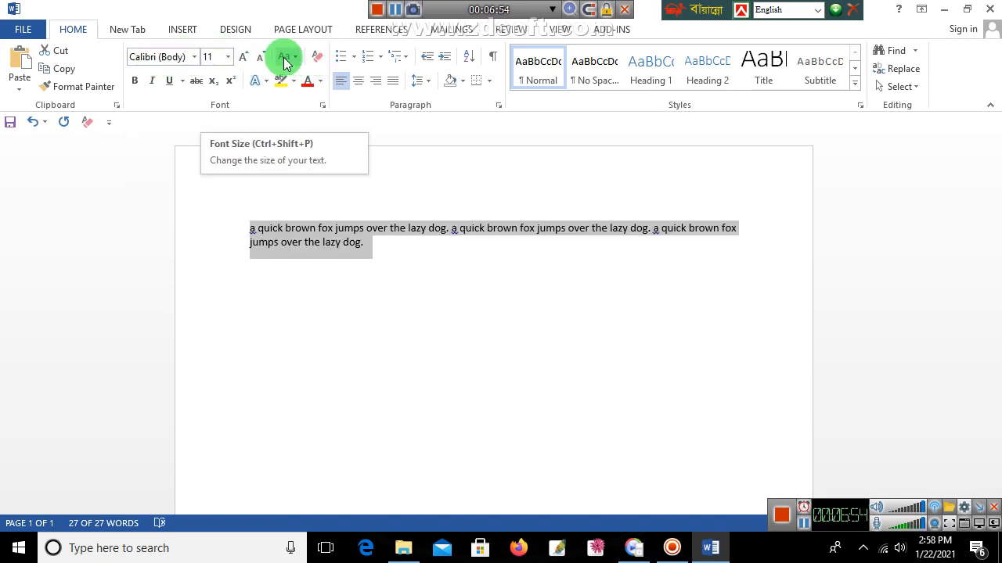
pyautogui.click(33, 122)
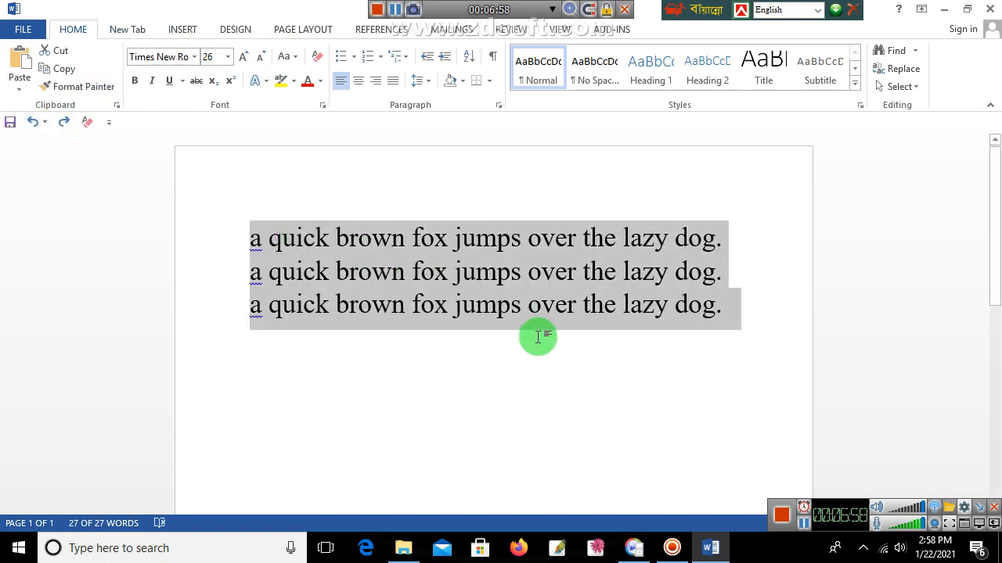
# Delete the trailing space after the period of the last sentence
pyautogui.click(749, 306)
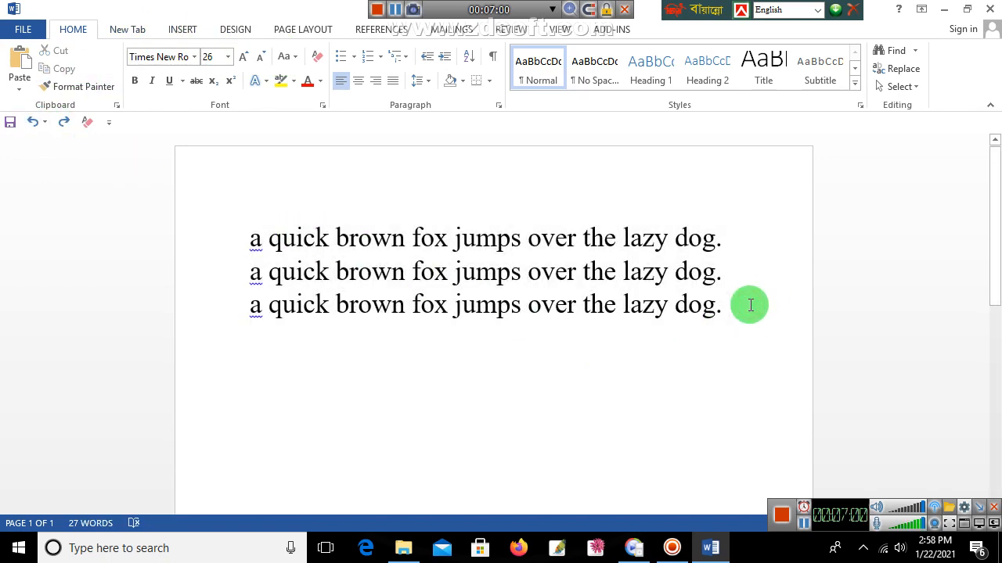
pyautogui.press('BackSpace')
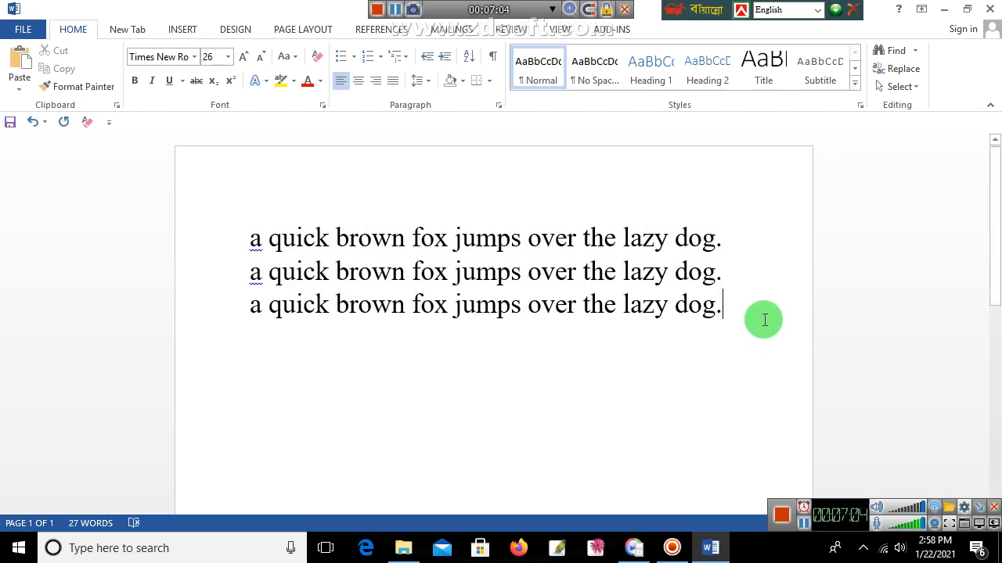
pyautogui.click(806, 527)
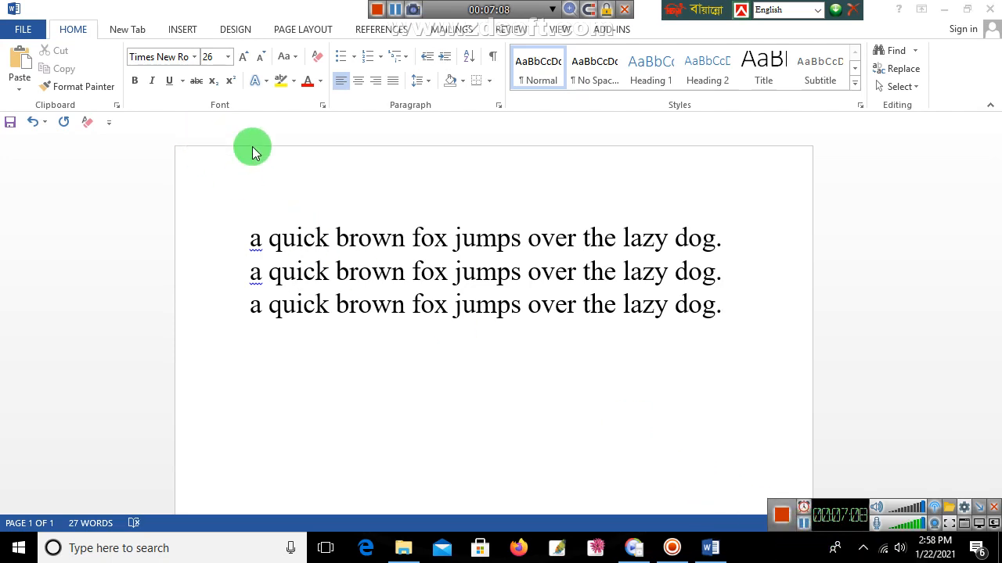
# Apply bold to all three sentences and remove it again
pyautogui.click(136, 83)
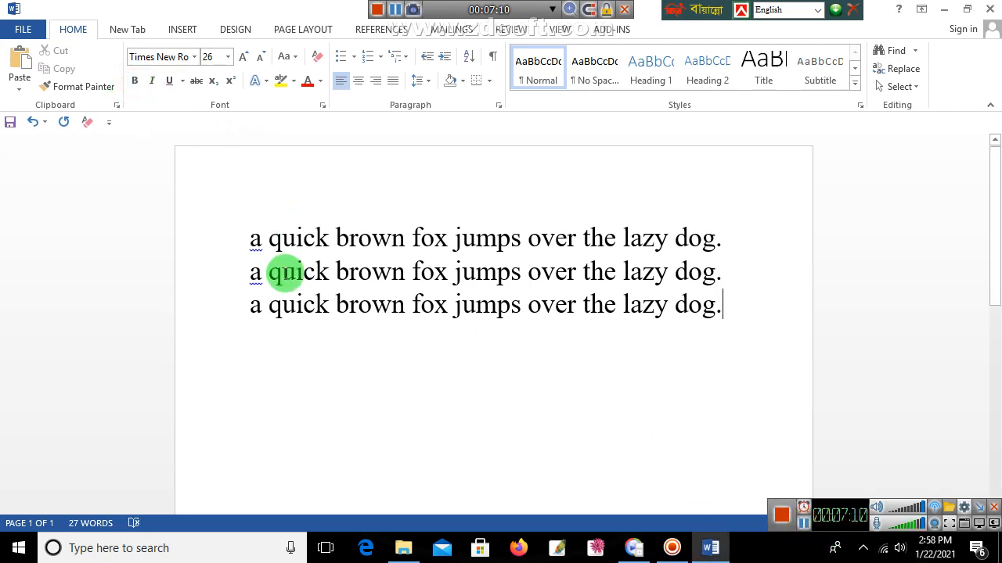
pyautogui.click(230, 237)
pyautogui.click(244, 234)
pyautogui.moveTo(244, 235); pyautogui.dragTo(705, 316)
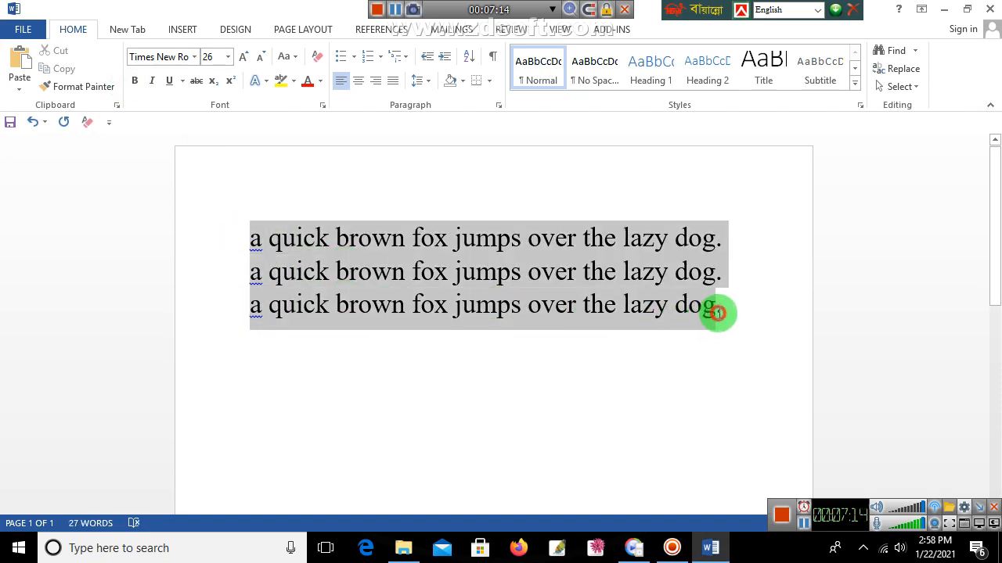
pyautogui.click(135, 81)
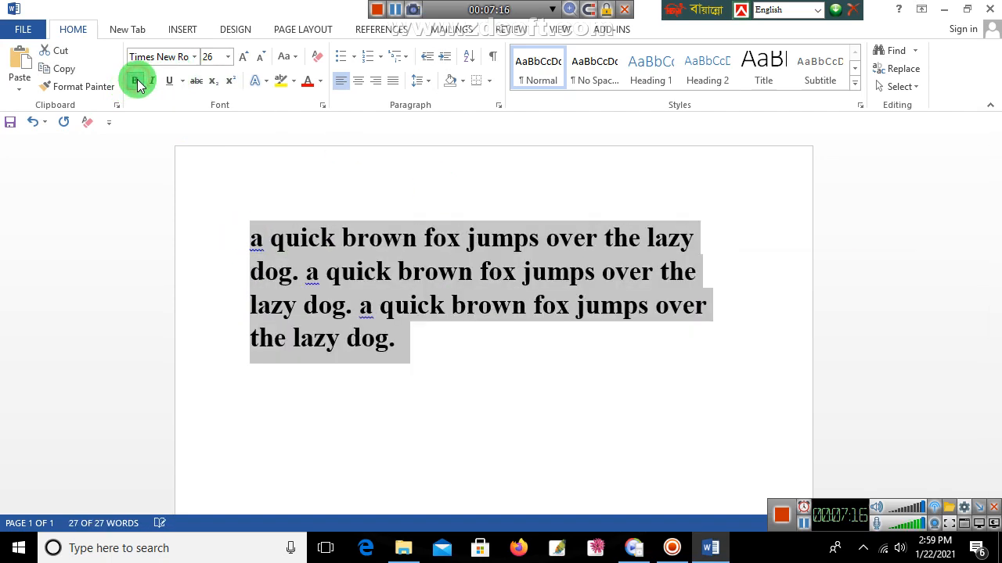
pyautogui.click(136, 81)
pyautogui.click(136, 80)
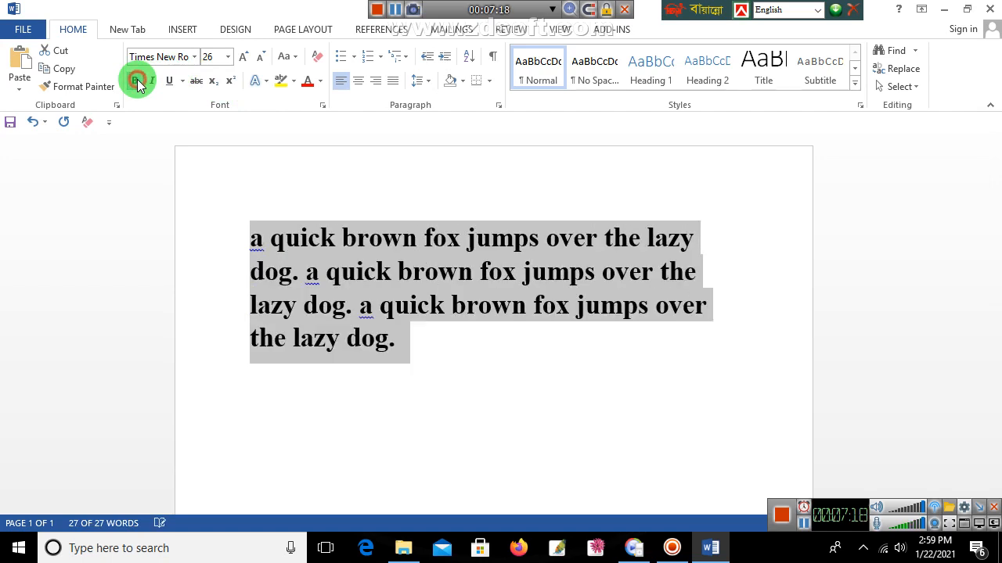
pyautogui.click(136, 80)
pyautogui.click(136, 80)
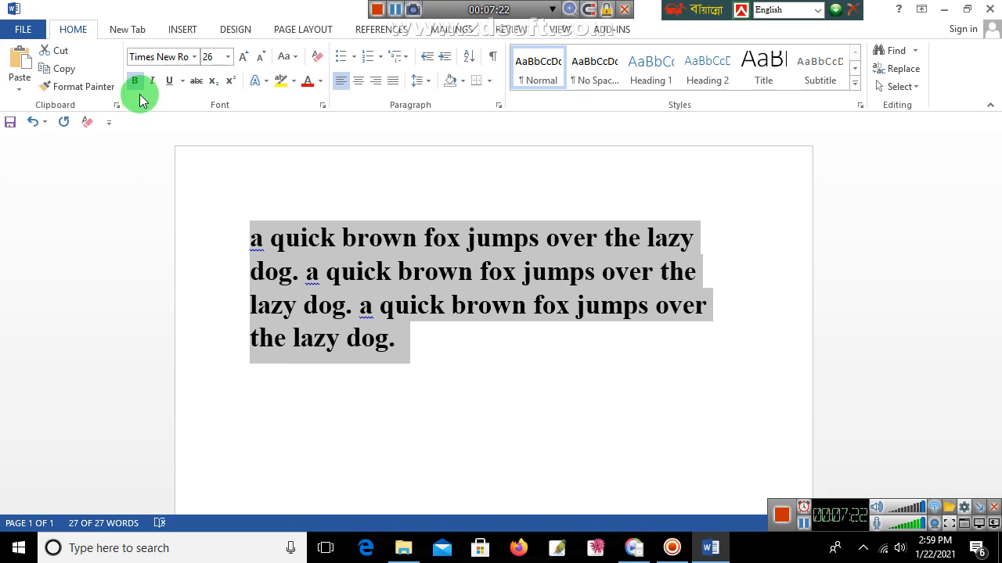
pyautogui.click(139, 86)
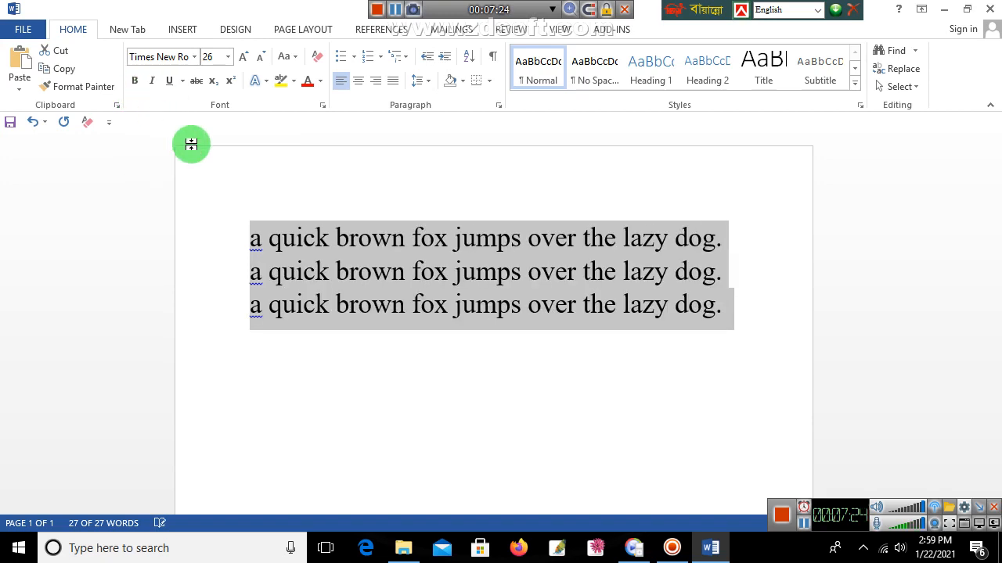
# Switch italic on and off for the selected sentences, leaving them upright
pyautogui.click(152, 81)
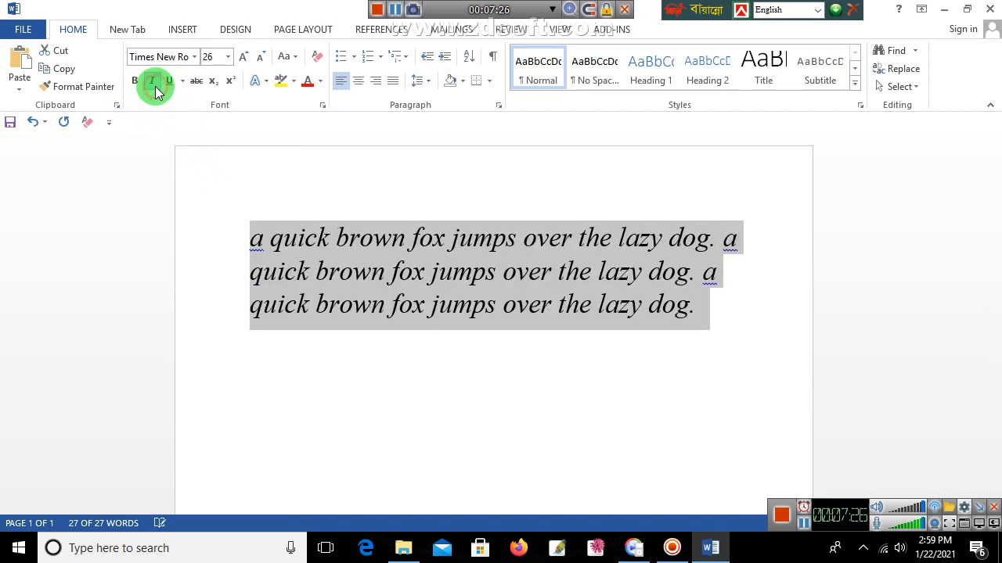
pyautogui.click(152, 82)
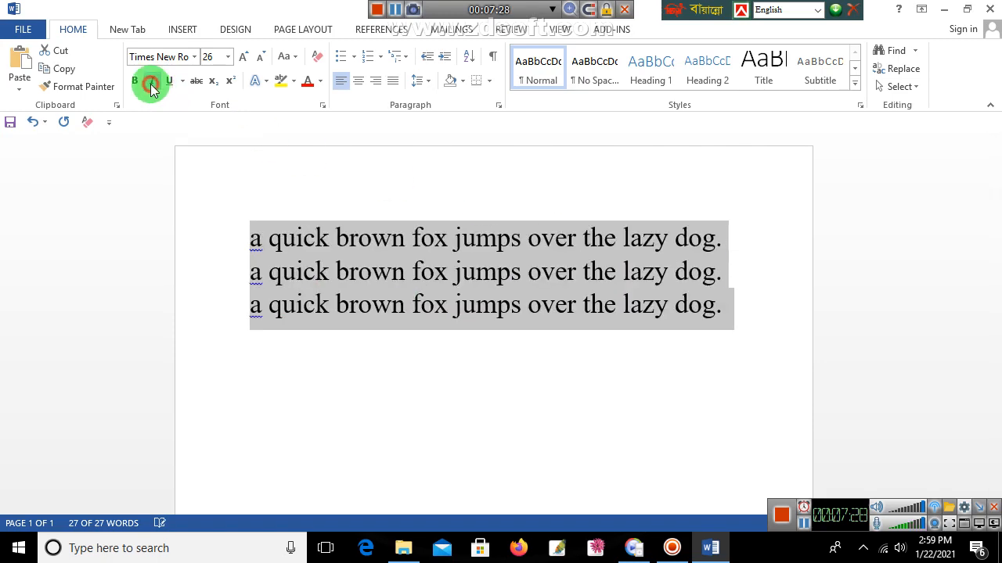
pyautogui.click(150, 82)
pyautogui.click(150, 82)
pyautogui.click(150, 82)
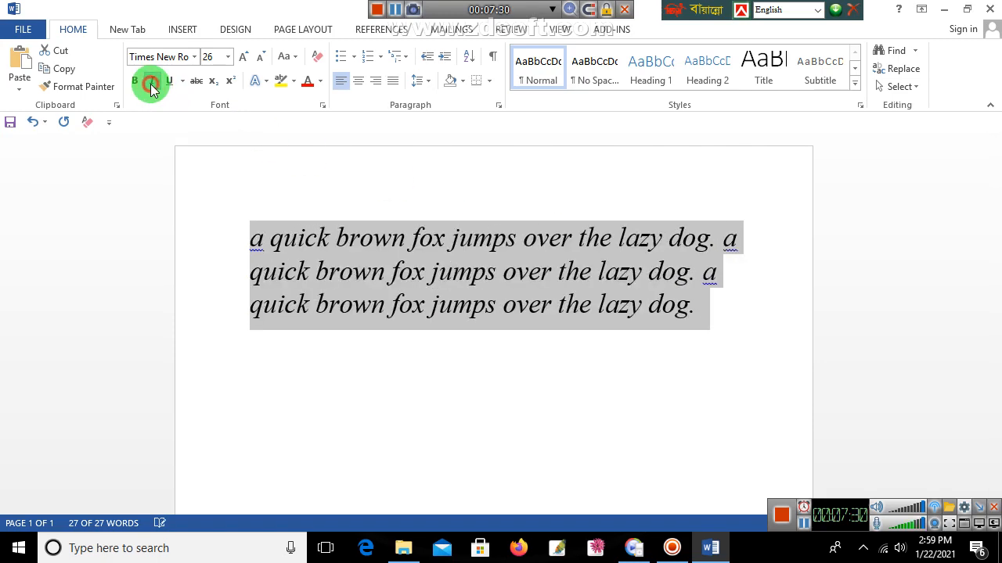
pyautogui.click(151, 82)
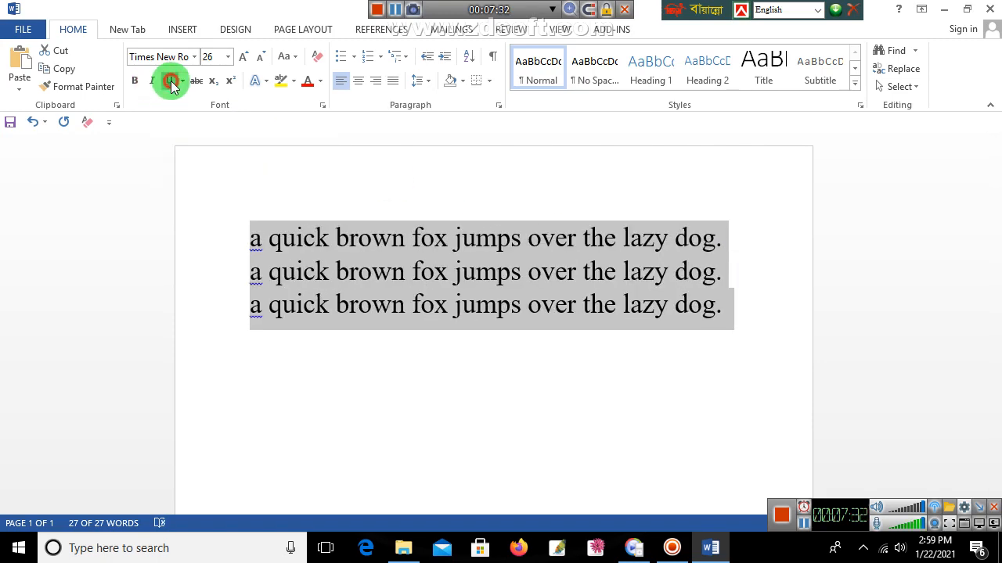
# Underline the selected sentences with a single line and set the underline color to green
pyautogui.click(171, 81)
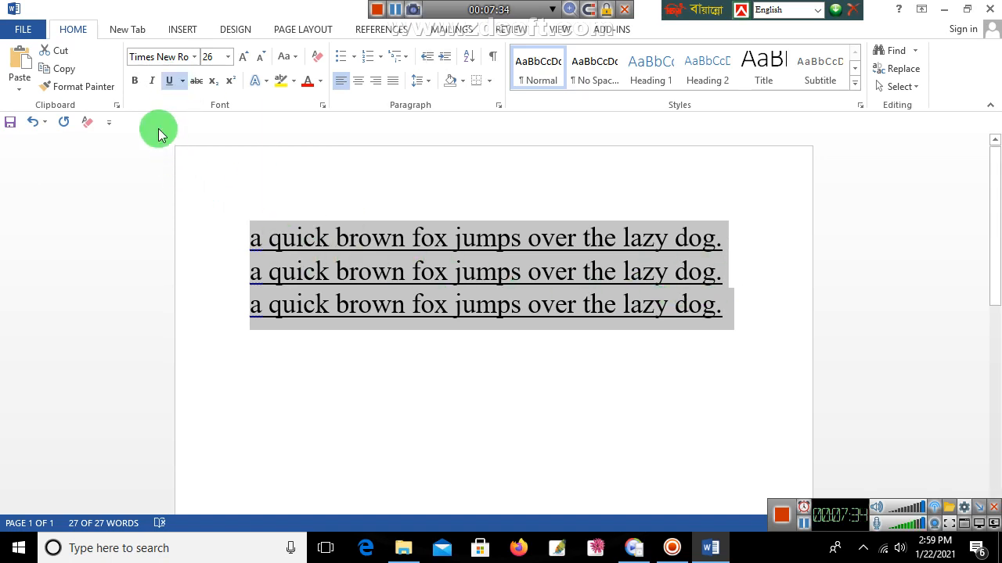
pyautogui.click(182, 81)
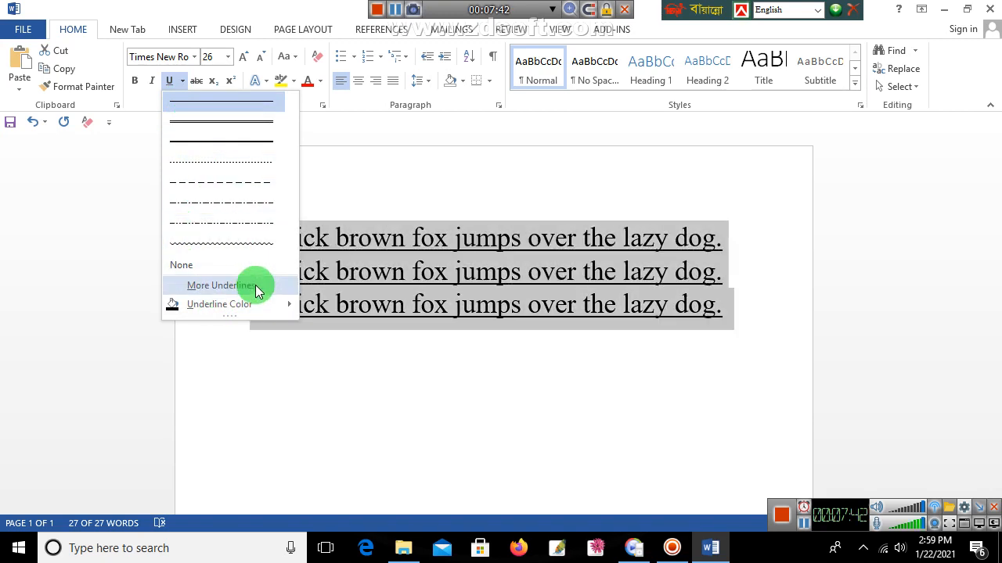
pyautogui.moveTo(249, 303)
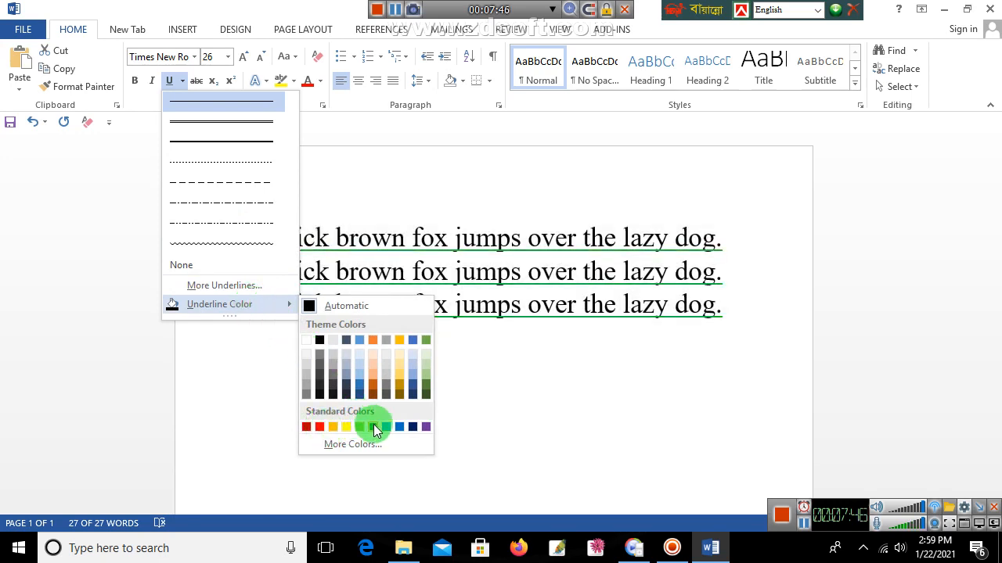
pyautogui.click(373, 427)
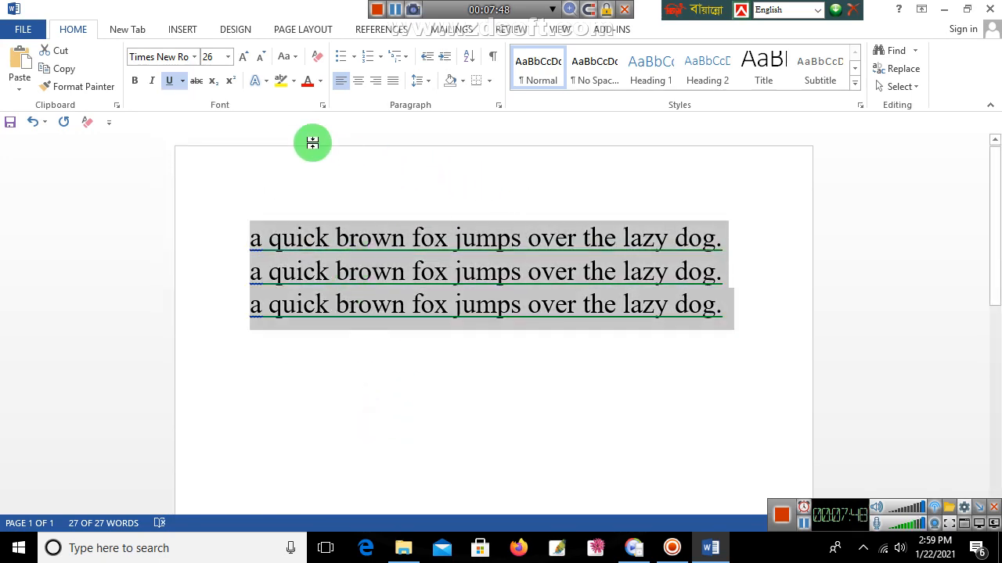
# Change the underline of the selected sentences to a double line, and remove the underline
pyautogui.click(183, 82)
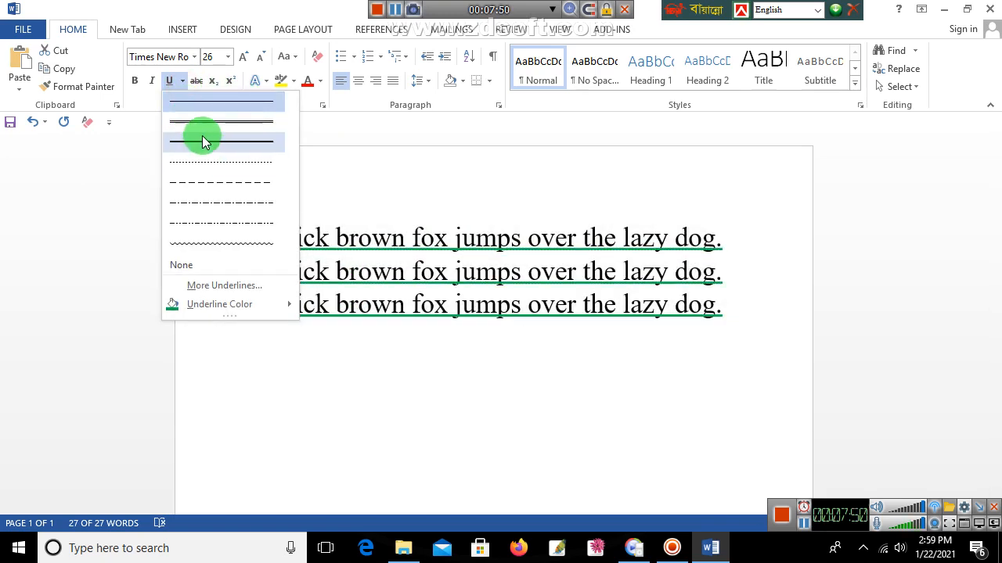
pyautogui.click(202, 132)
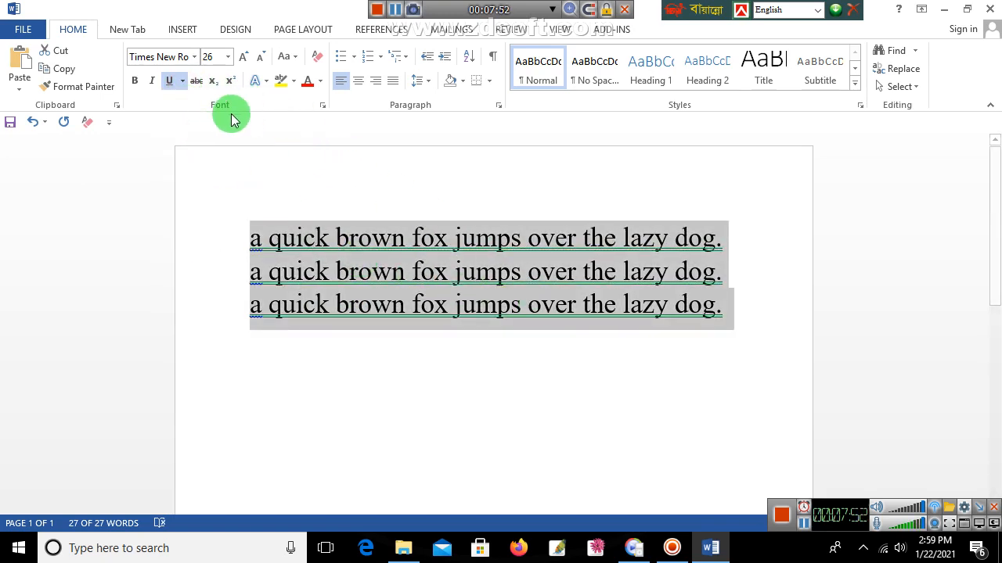
pyautogui.click(169, 81)
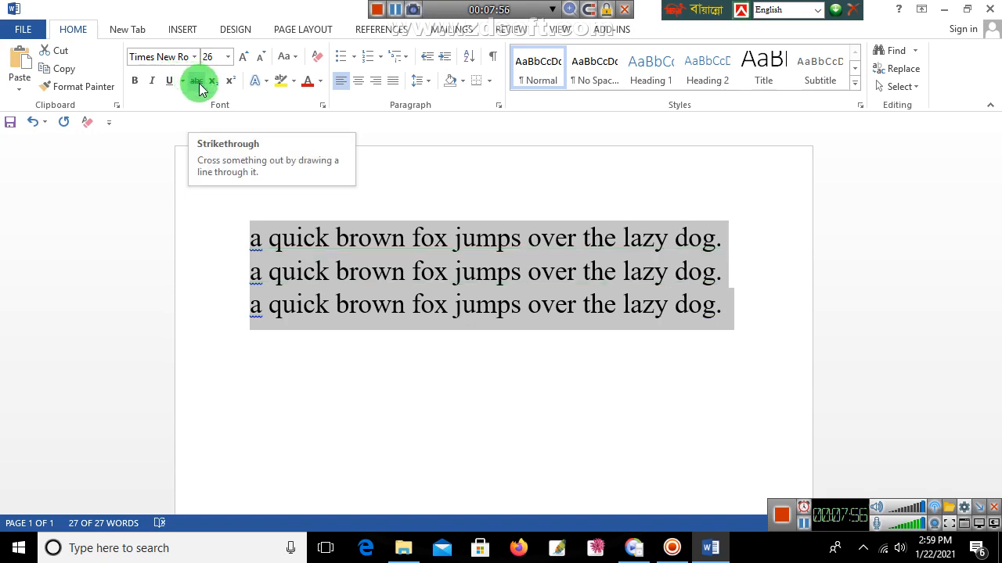
# Apply strikethrough to the selected sentences, remove it again and deselect the text
pyautogui.click(197, 81)
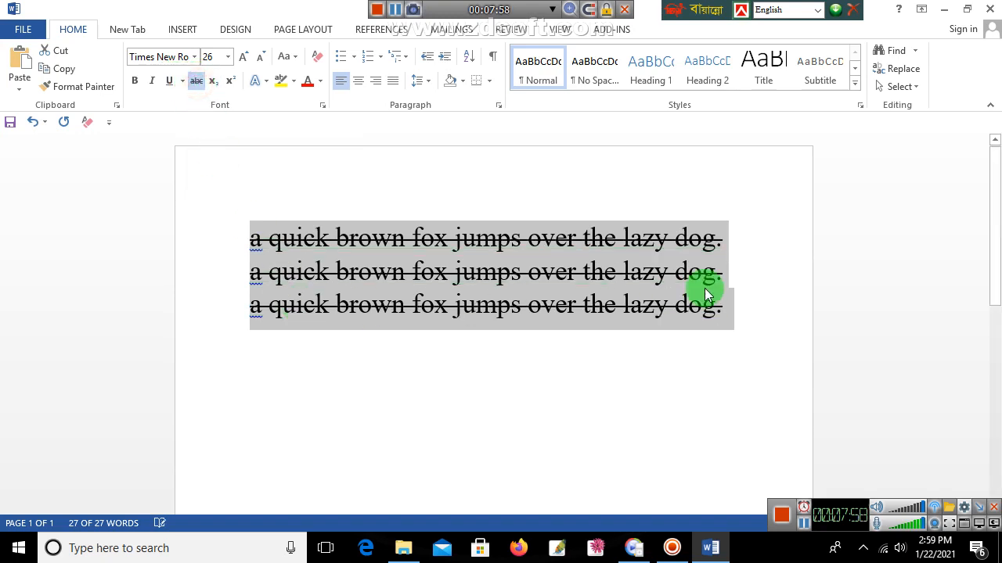
pyautogui.click(197, 81)
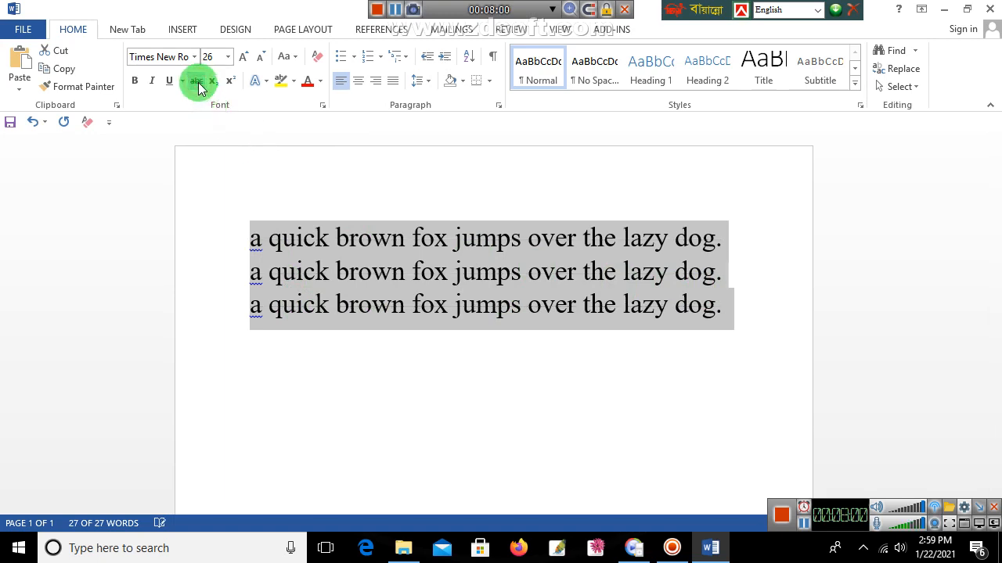
pyautogui.click(420, 365)
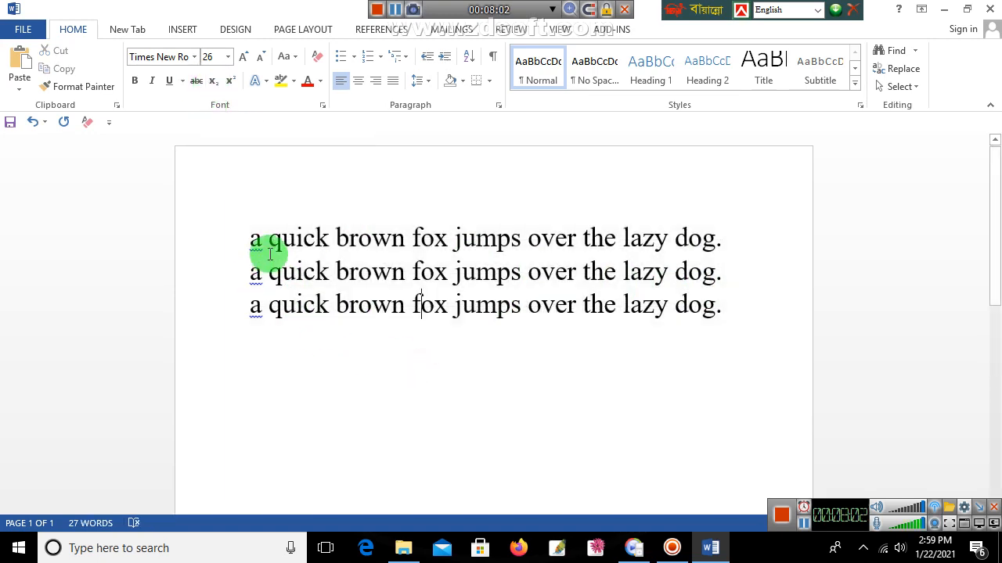
# Apply and remove subscript and superscript in turn on the word "quick" in the first sentence
pyautogui.moveTo(269, 237); pyautogui.dragTo(335, 235)
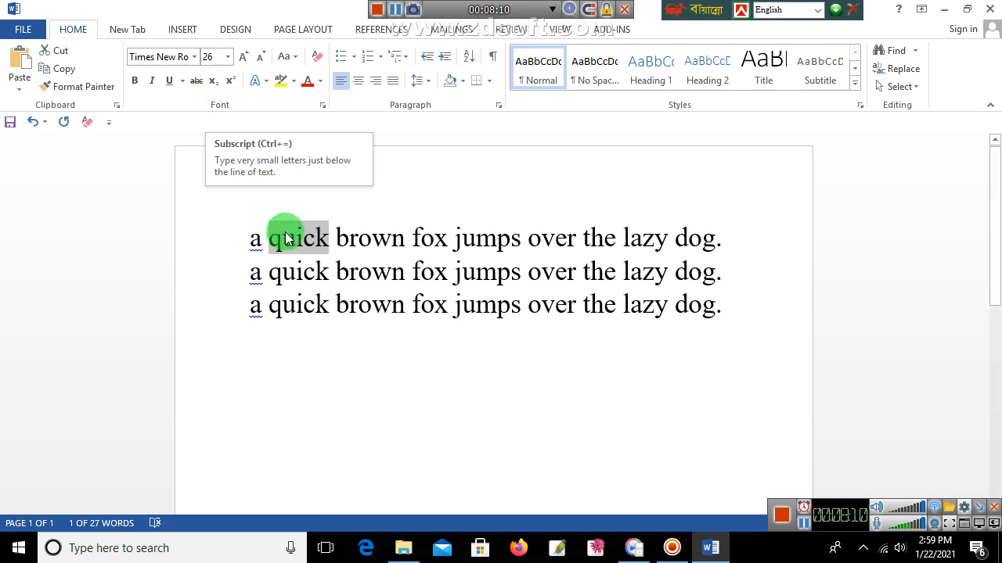
pyautogui.click(213, 80)
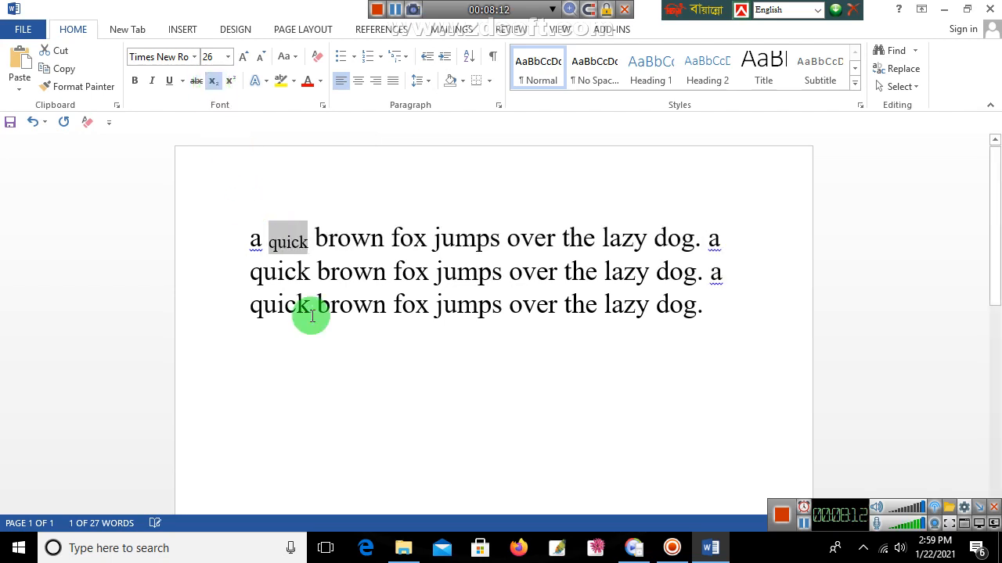
pyautogui.click(213, 81)
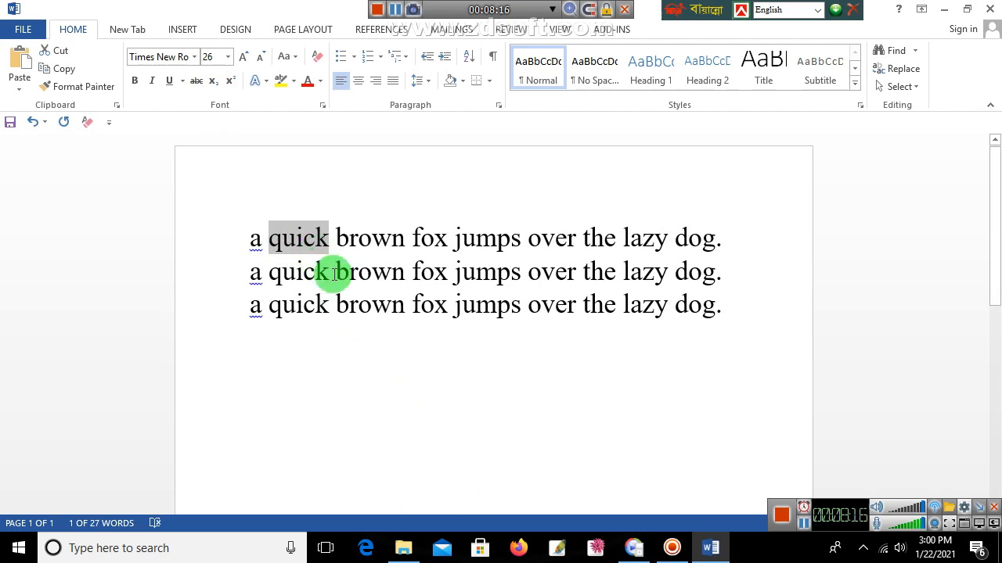
pyautogui.click(231, 82)
pyautogui.click(231, 85)
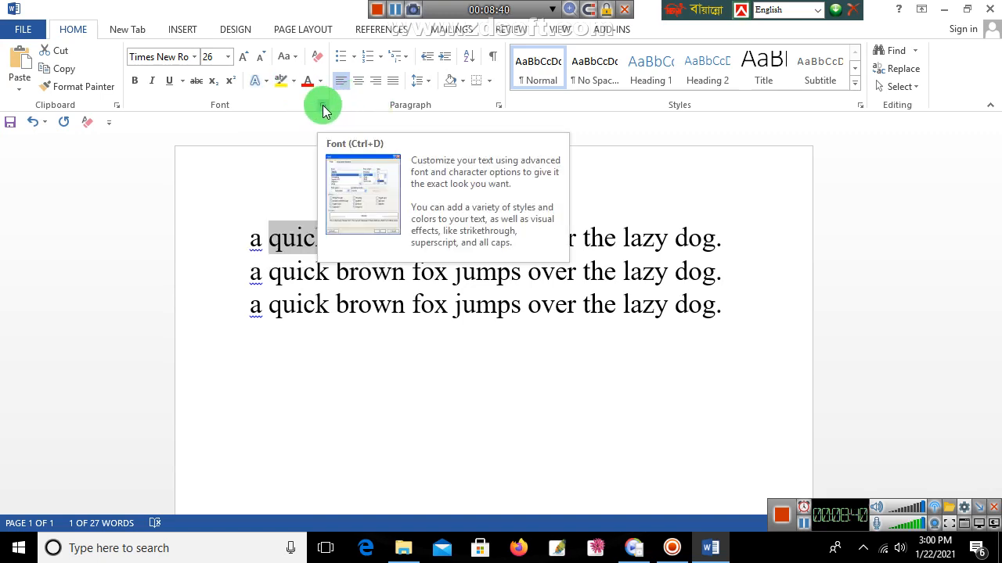
# Preview the text effects on the selected word "quick" without applying any of them
pyautogui.click(263, 80)
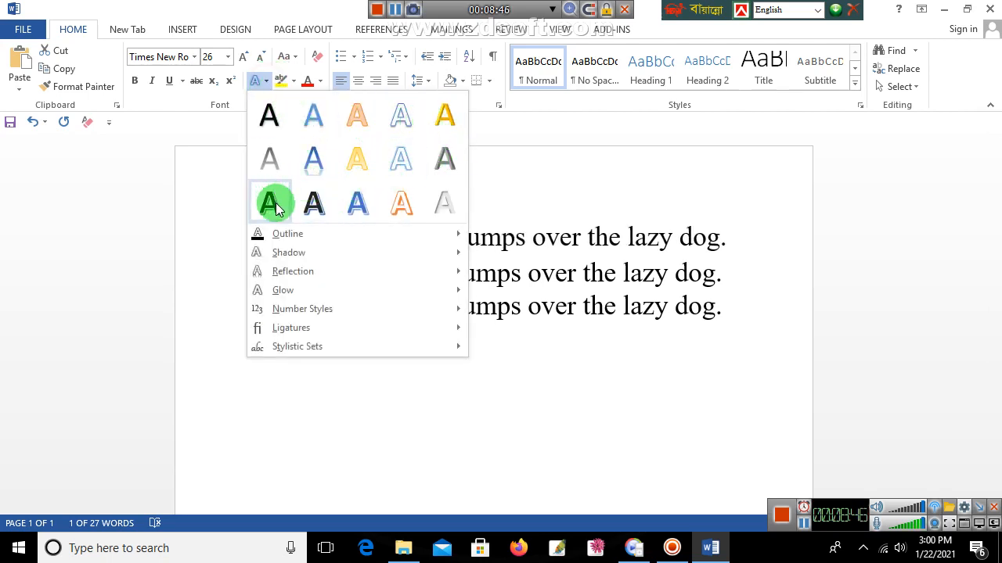
pyautogui.click(267, 83)
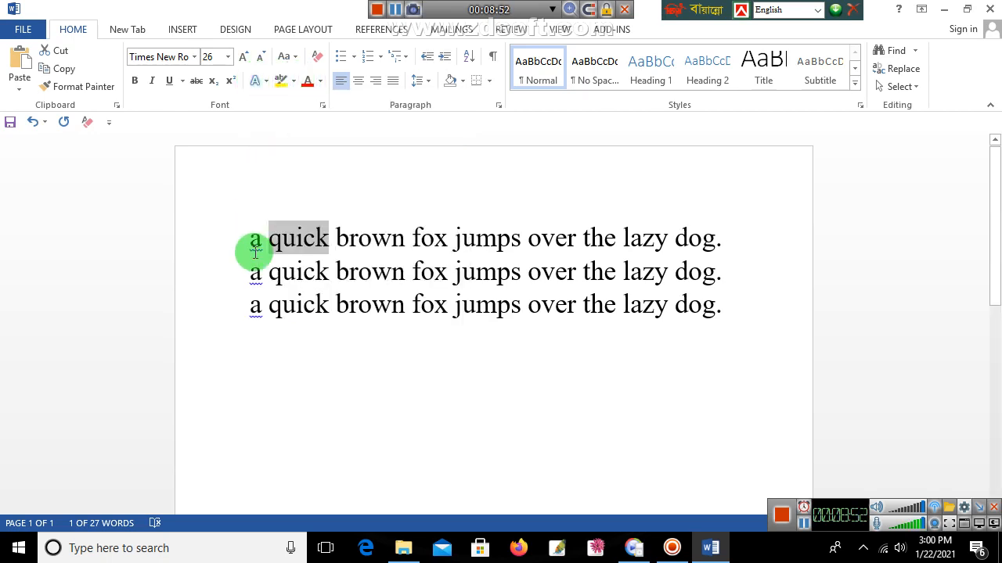
# Highlight all three sentences in yellow and change their highlight color to black
pyautogui.moveTo(250, 238); pyautogui.dragTo(706, 331)
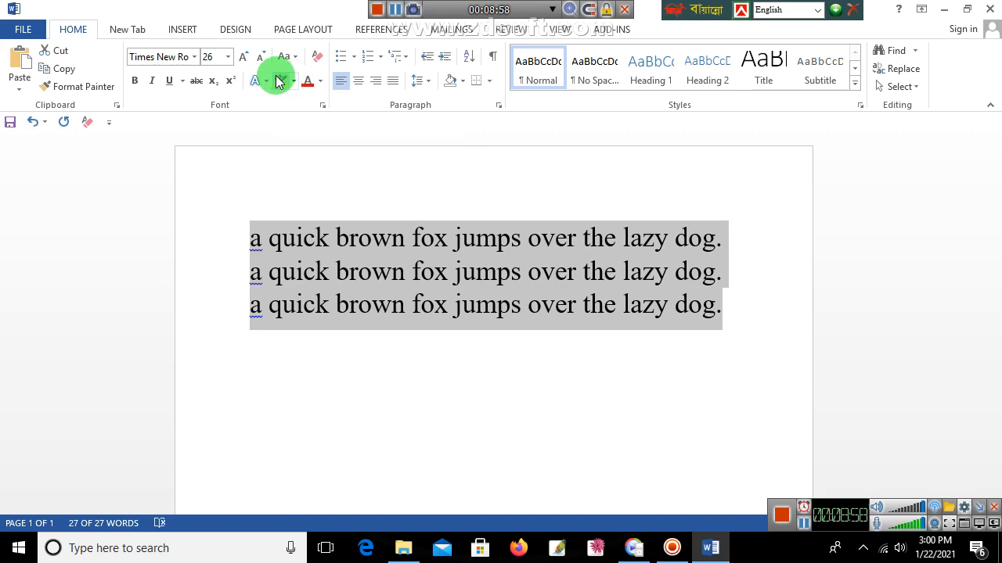
pyautogui.click(279, 79)
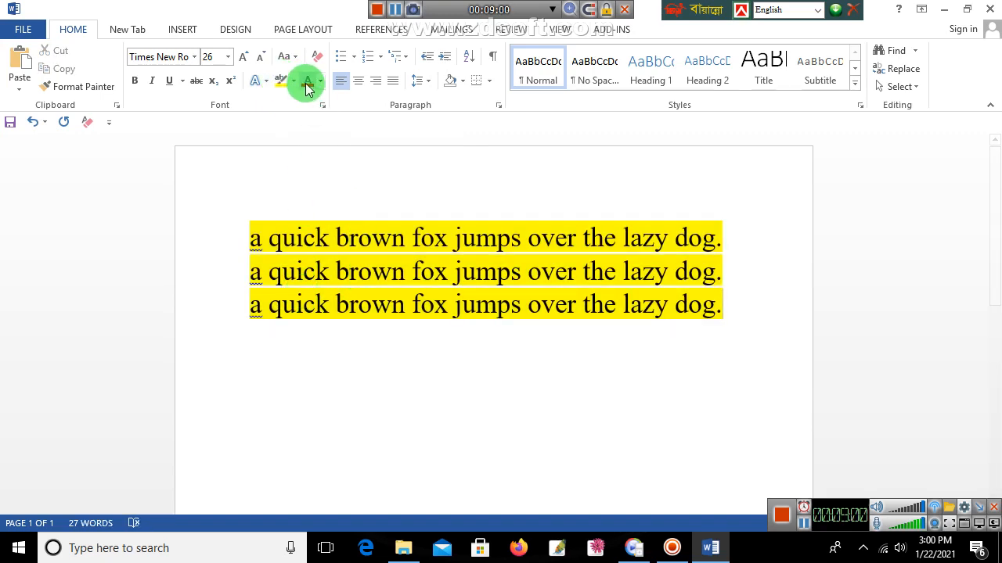
pyautogui.click(294, 81)
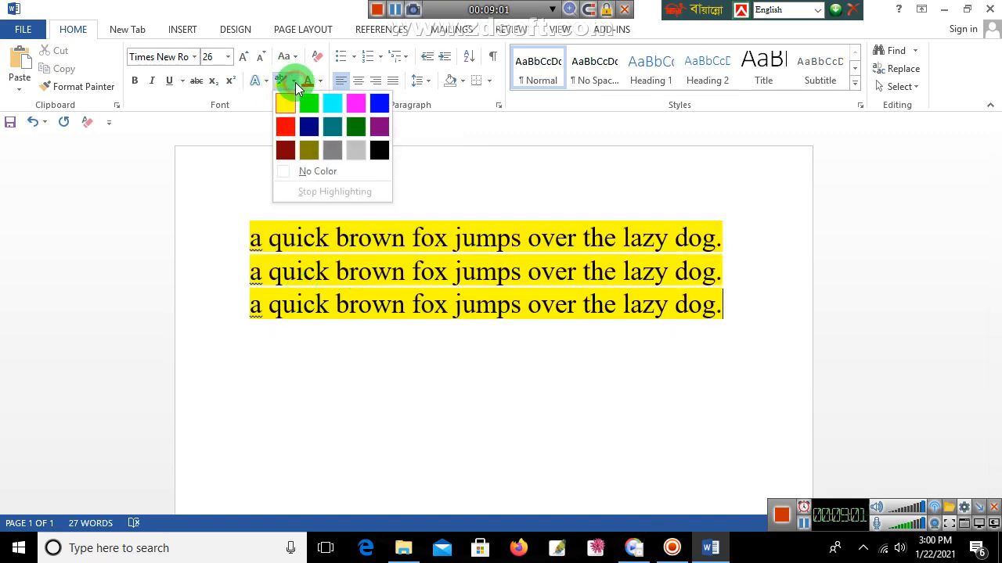
pyautogui.click(377, 149)
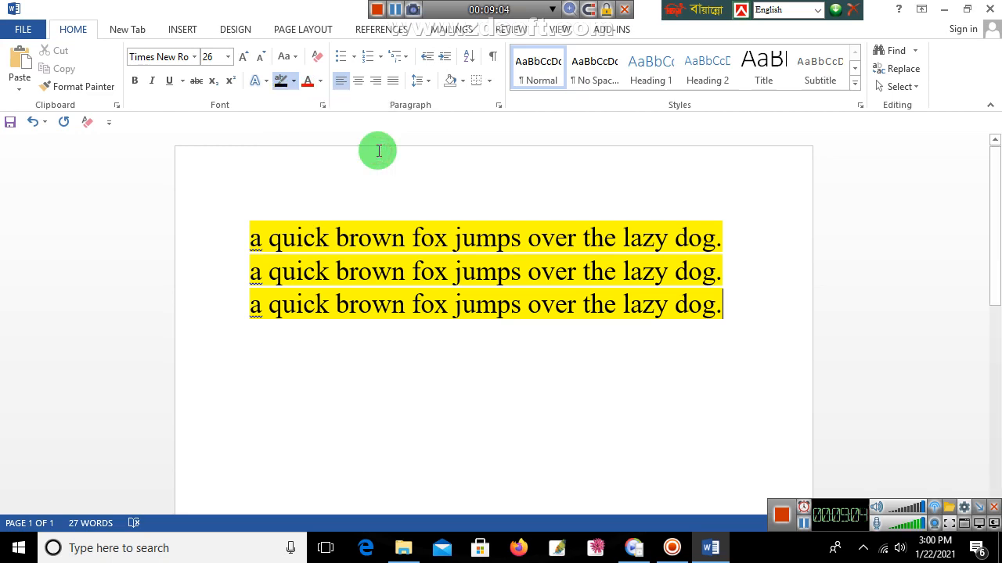
pyautogui.click(281, 82)
pyautogui.click(247, 238)
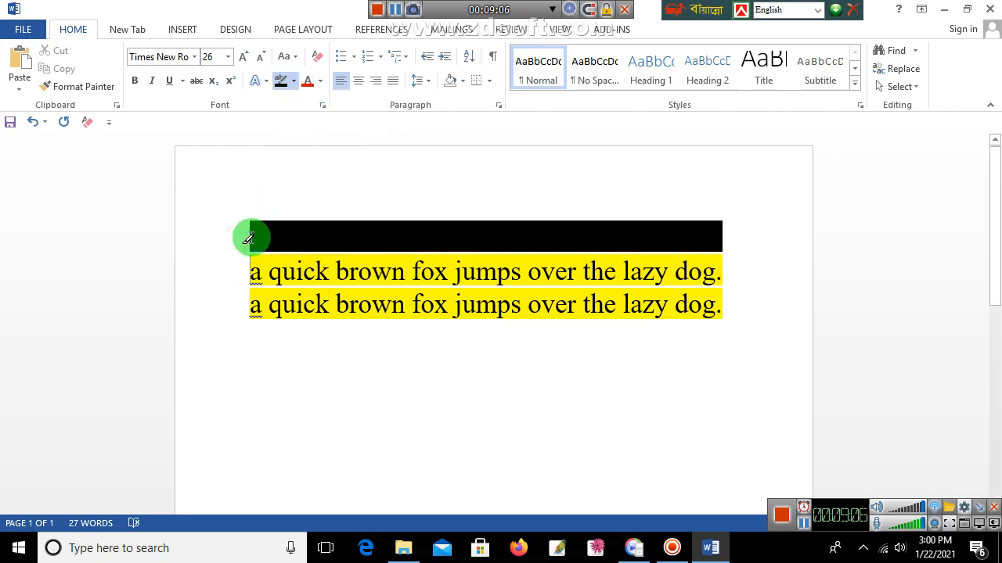
pyautogui.moveTo(248, 237)
pyautogui.mouseDown()
pyautogui.moveTo(320, 290)
pyautogui.moveTo(720, 313)
pyautogui.moveTo(707, 316)
pyautogui.mouseUp()
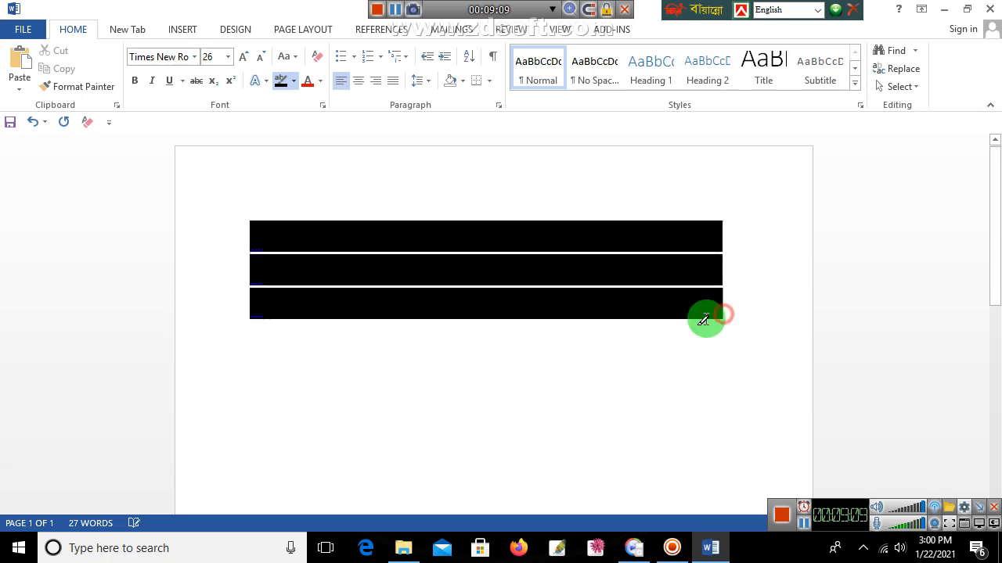
# Change the highlight color of all three sentences to red
pyautogui.click(297, 80)
pyautogui.click(287, 126)
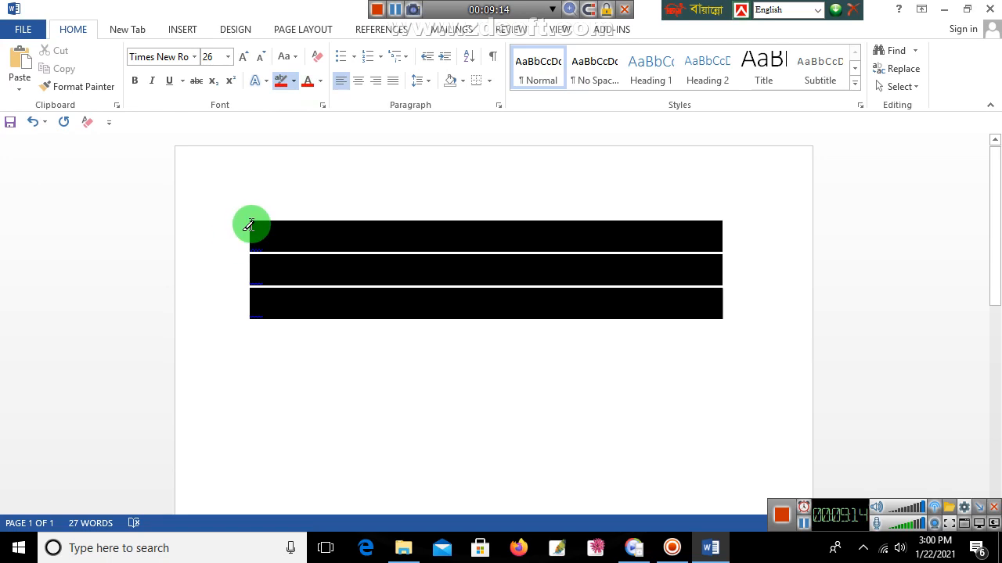
pyautogui.moveTo(251, 221)
pyautogui.mouseDown()
pyautogui.moveTo(275, 246)
pyautogui.moveTo(637, 337)
pyautogui.moveTo(771, 339)
pyautogui.mouseUp()
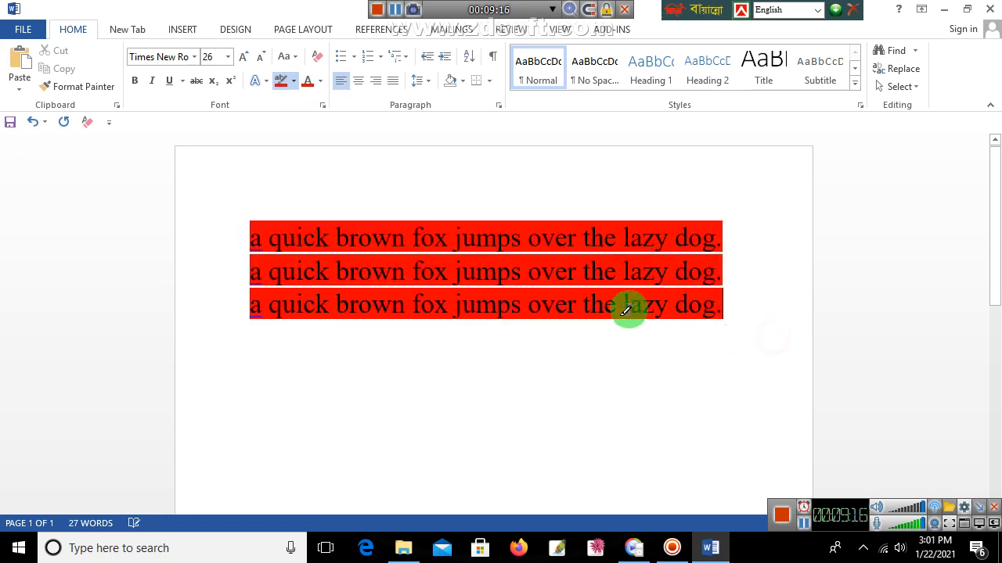
# Apply the red font color to all three sentences, and return their font color to Automatic
pyautogui.click(283, 82)
pyautogui.moveTo(249, 212); pyautogui.dragTo(783, 319)
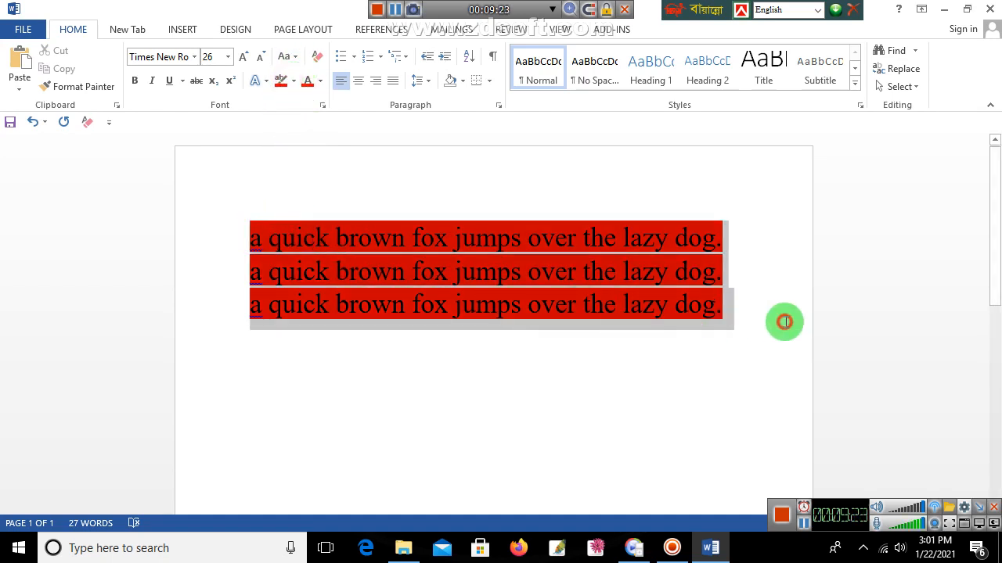
pyautogui.click(324, 81)
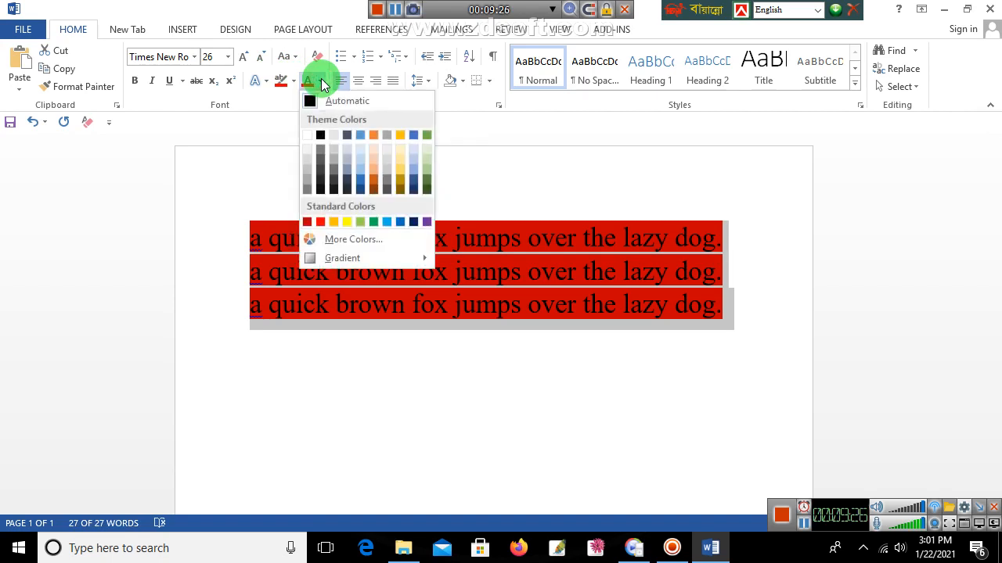
pyautogui.click(309, 84)
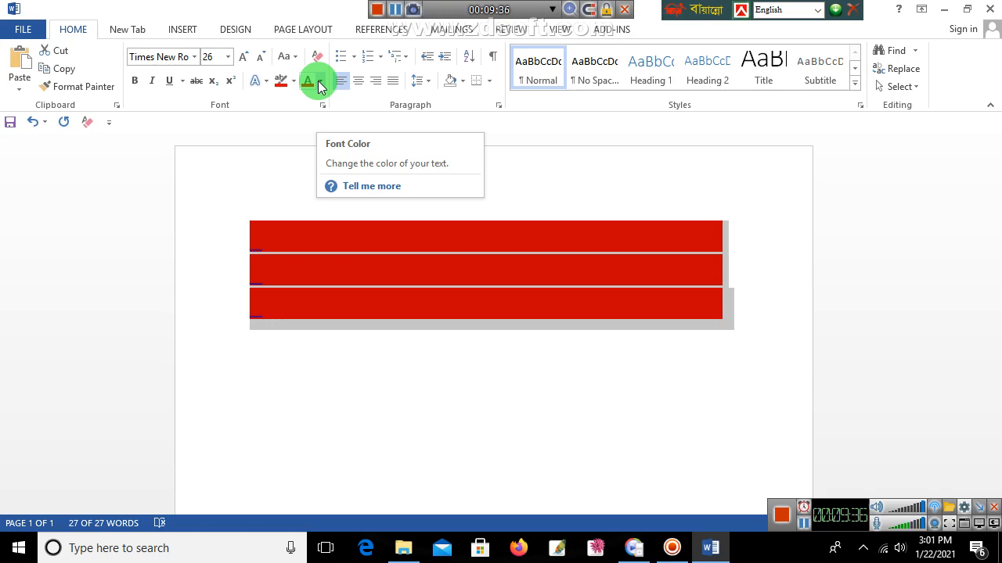
pyautogui.click(319, 82)
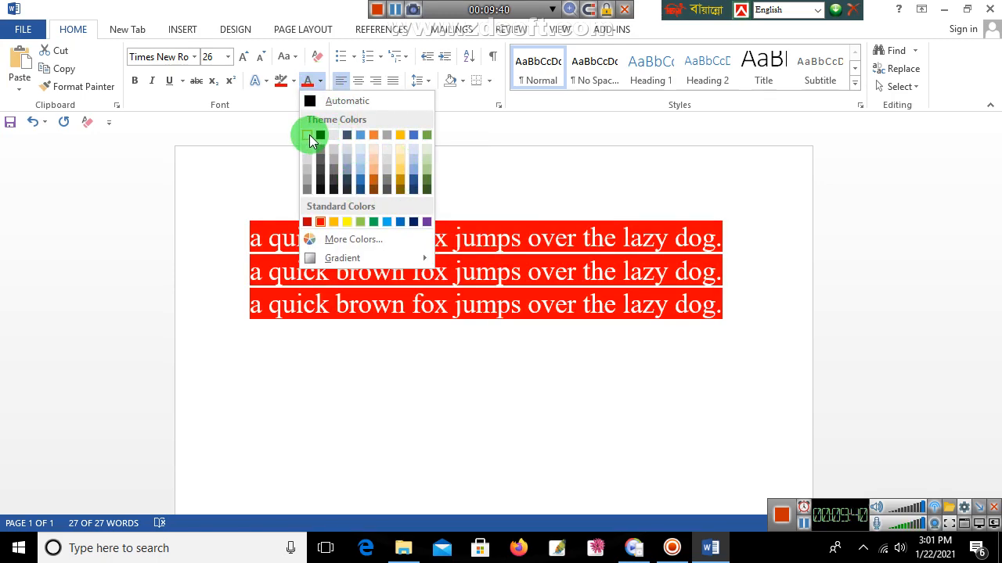
pyautogui.click(313, 100)
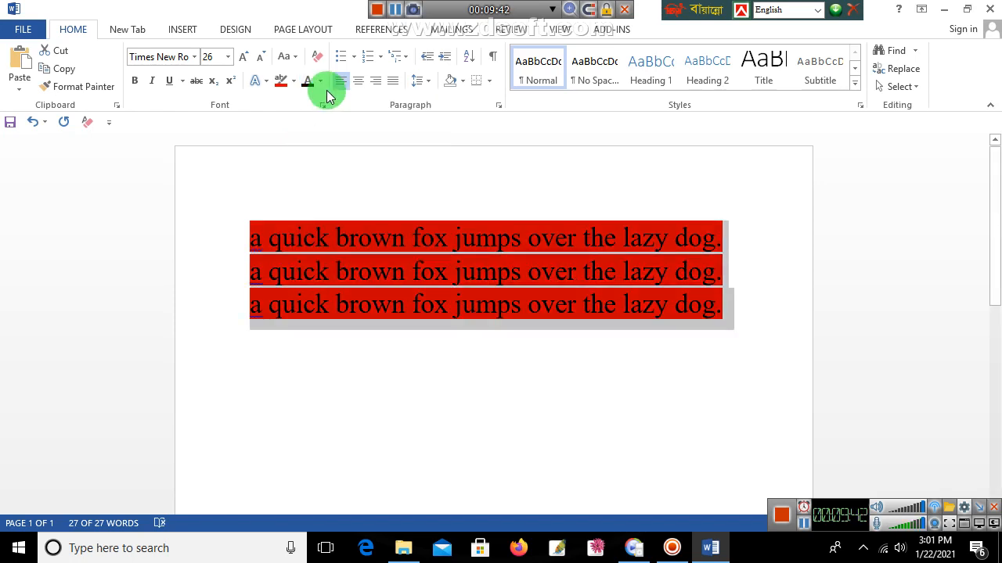
# Change the highlight color of all three sentences to black
pyautogui.click(263, 234)
pyautogui.moveTo(249, 232); pyautogui.dragTo(737, 346)
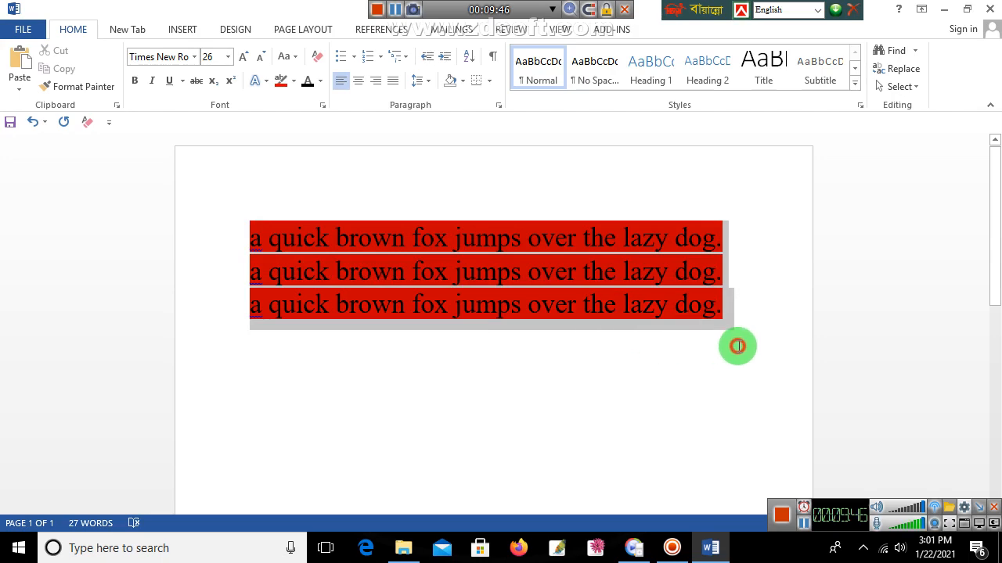
pyautogui.click(293, 82)
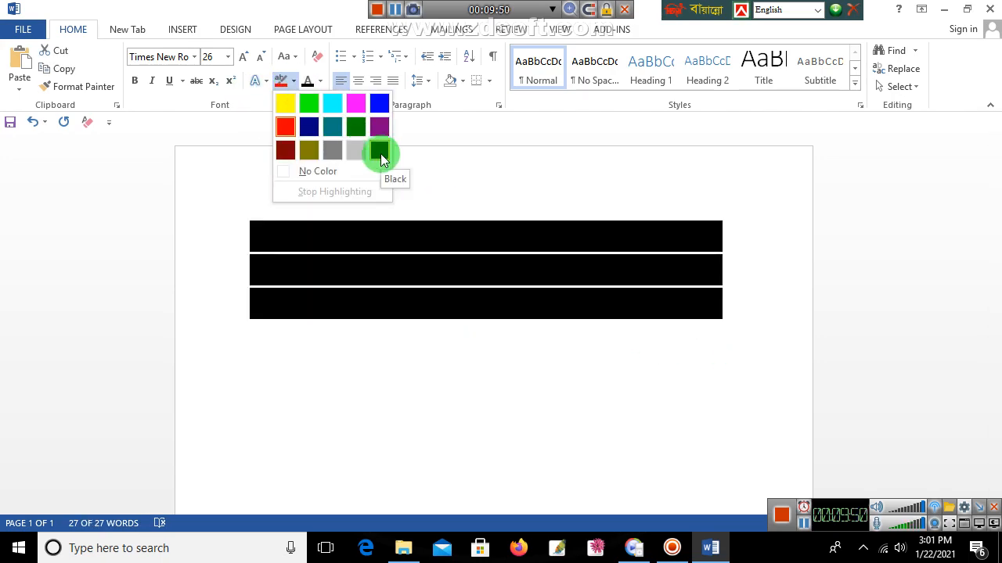
pyautogui.click(380, 154)
# Set the font color of all three black-highlighted sentences to white
pyautogui.click(319, 81)
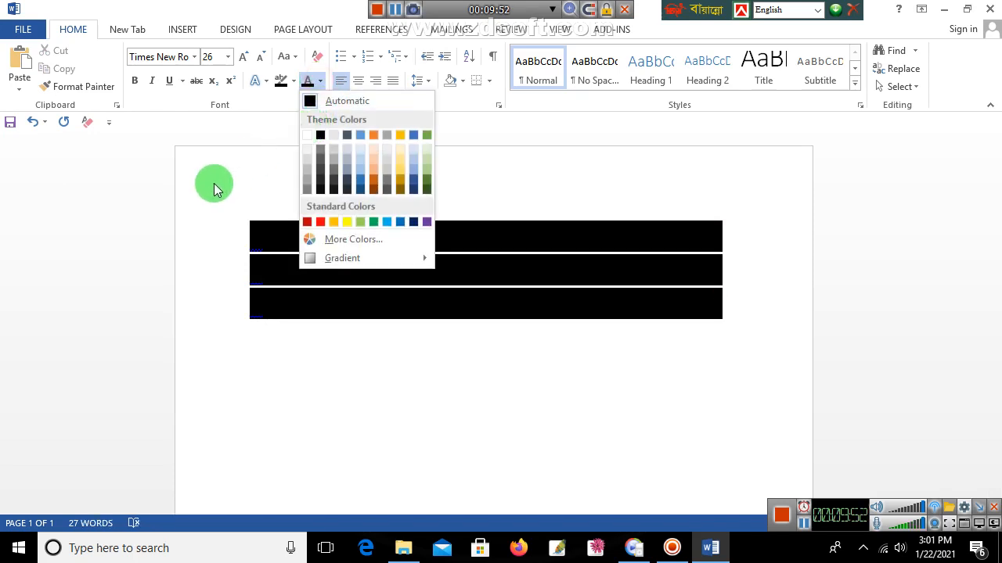
pyautogui.click(244, 224)
pyautogui.moveTo(249, 226); pyautogui.dragTo(728, 279)
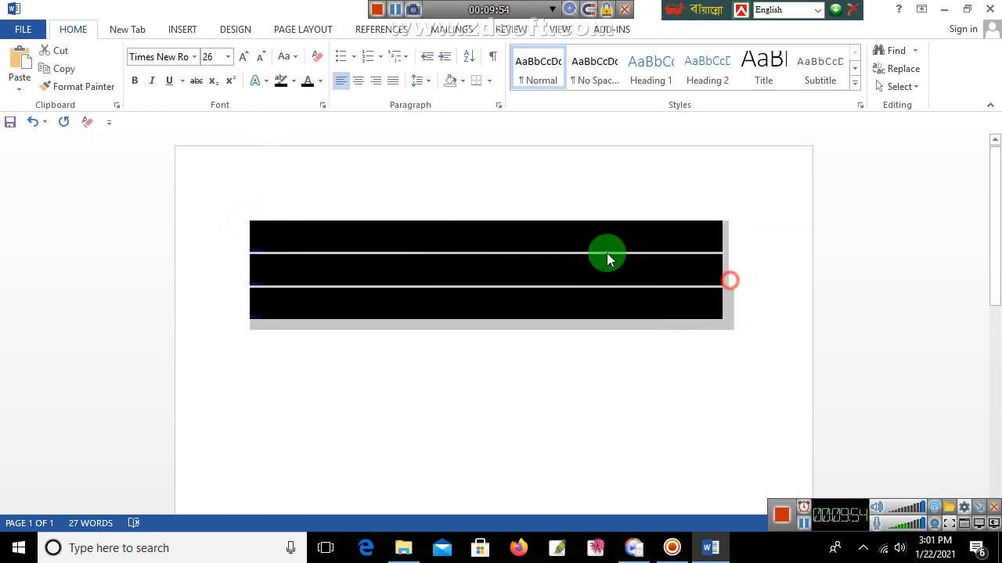
pyautogui.click(320, 81)
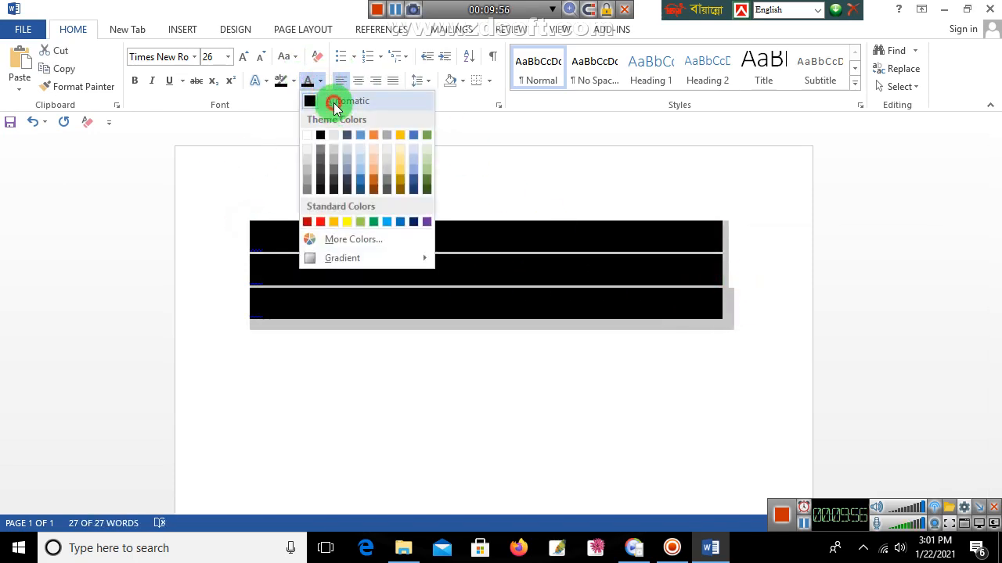
pyautogui.click(330, 102)
pyautogui.click(321, 81)
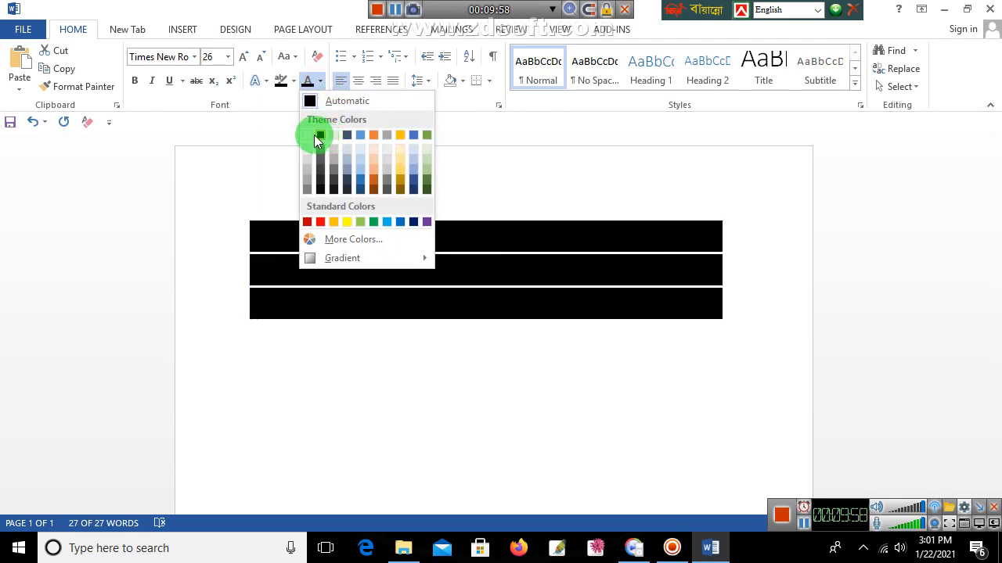
pyautogui.click(307, 135)
pyautogui.click(555, 354)
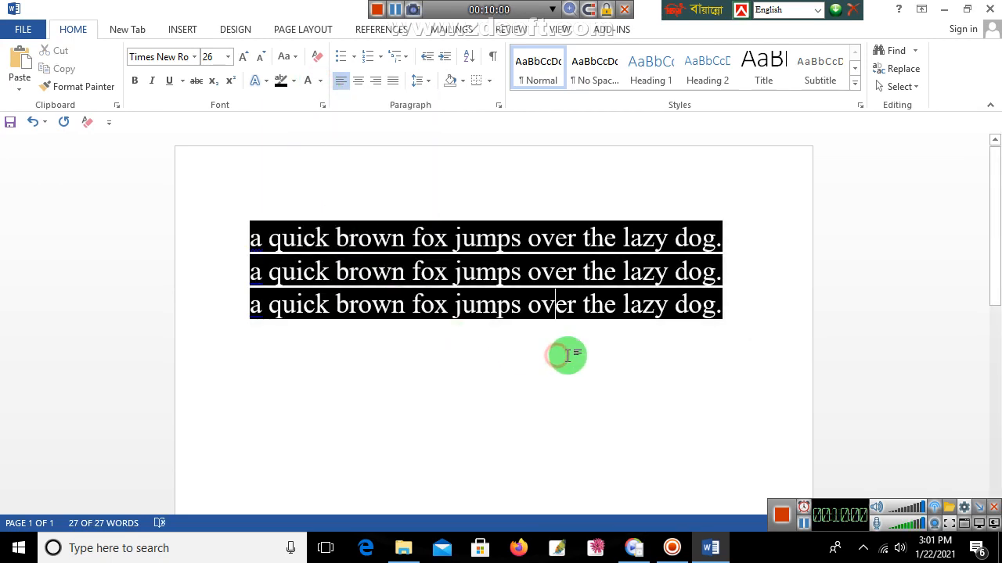